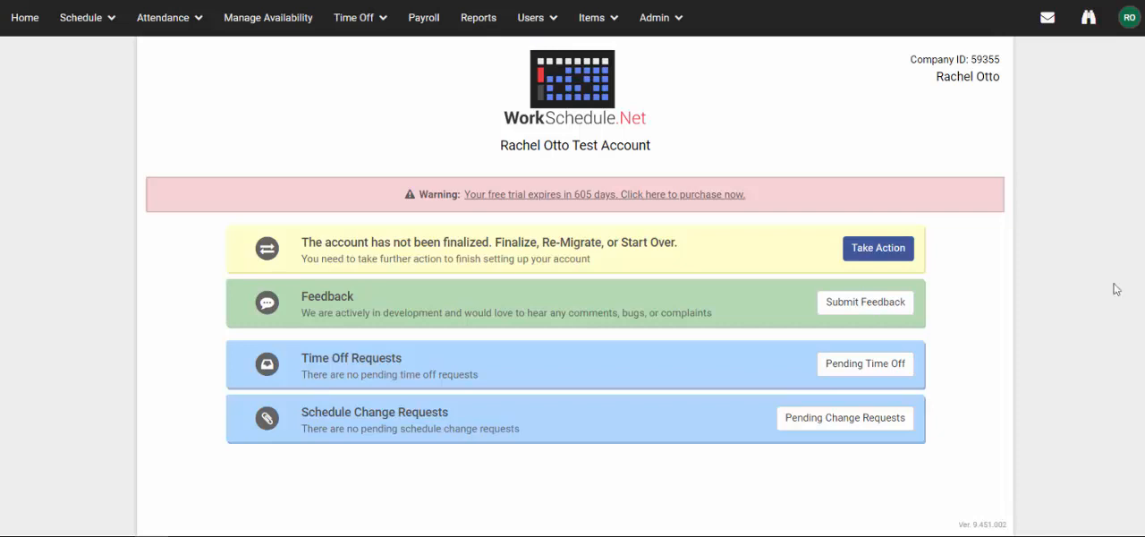
# Open the form for adding a new user from the user management page.
pyautogui.click(549, 22)
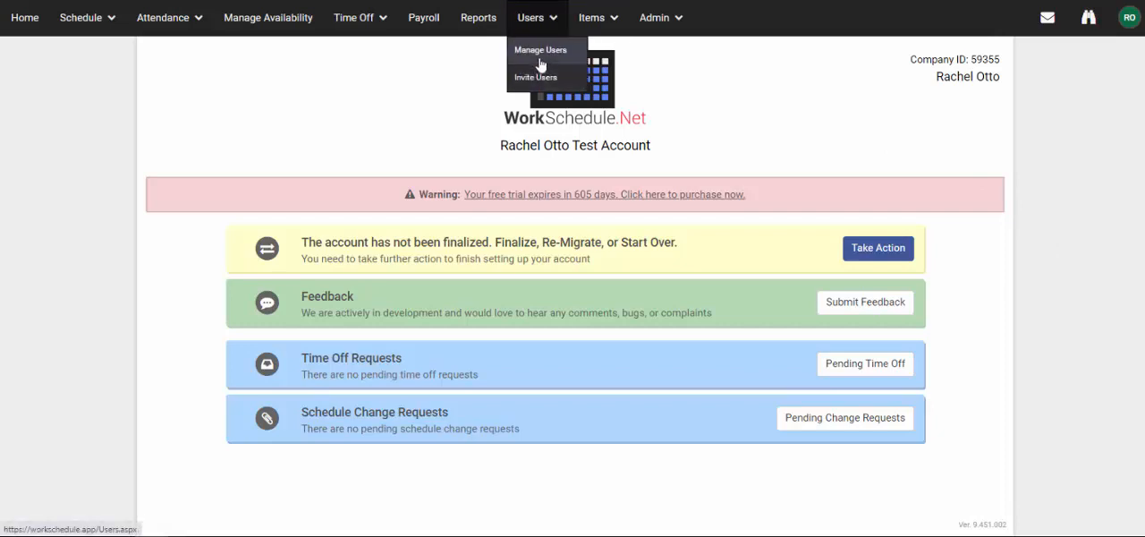
pyautogui.click(541, 56)
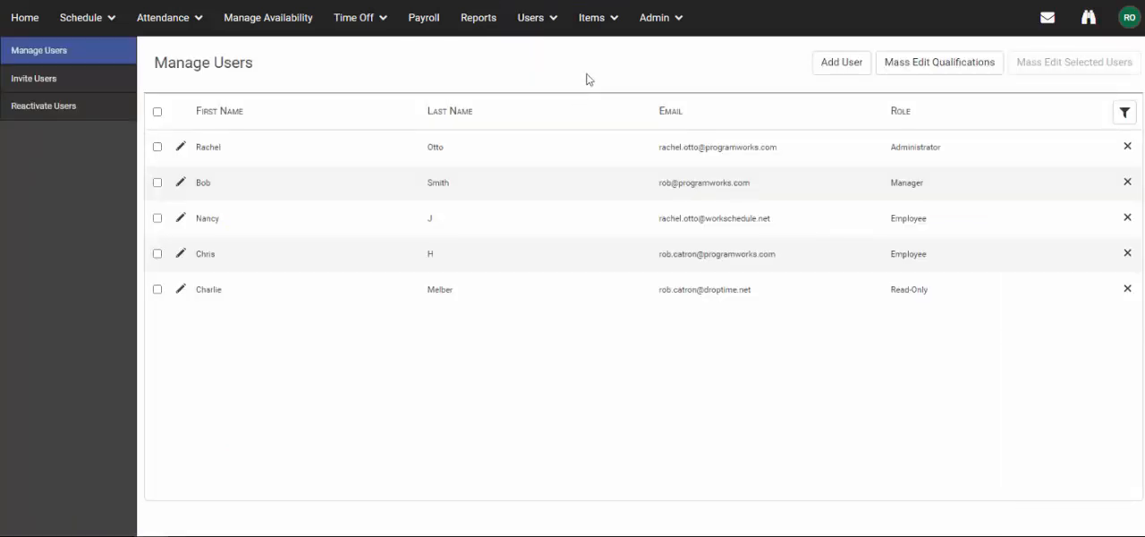
pyautogui.click(821, 67)
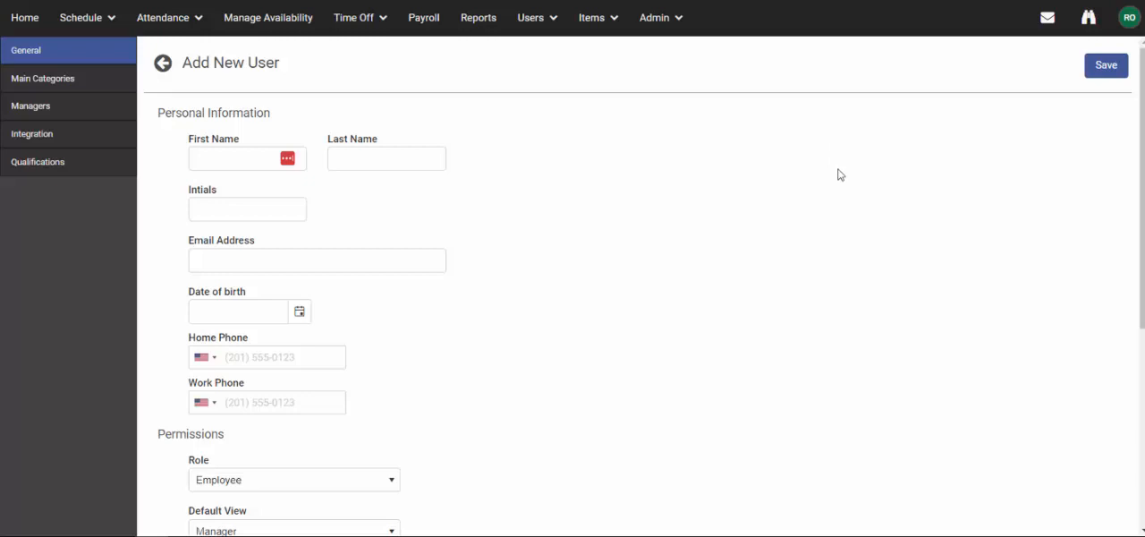
# Fill in the new user's first name, last name and initials in the personal information section.
pyautogui.click(235, 155)
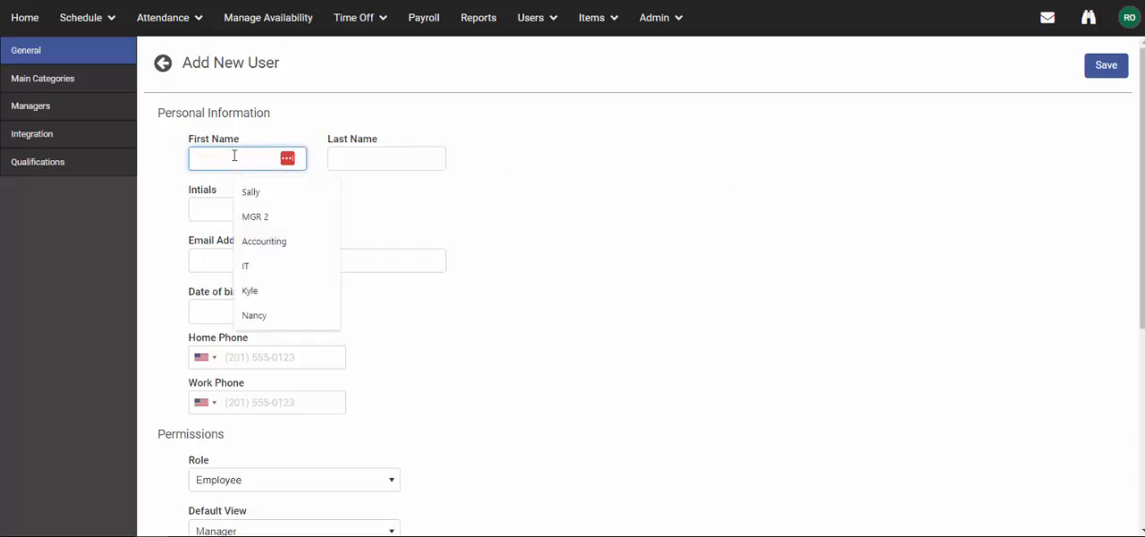
pyautogui.write('Suzie')
pyautogui.press('Tab')
pyautogui.write('Do')
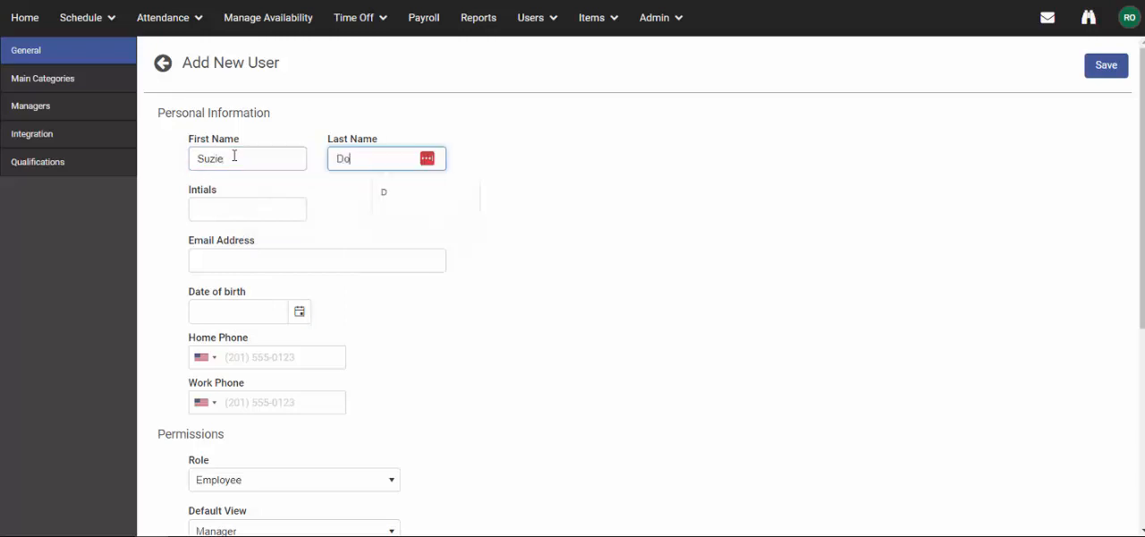
pyautogui.write('e')
pyautogui.press('Tab')
pyautogui.write('SD')
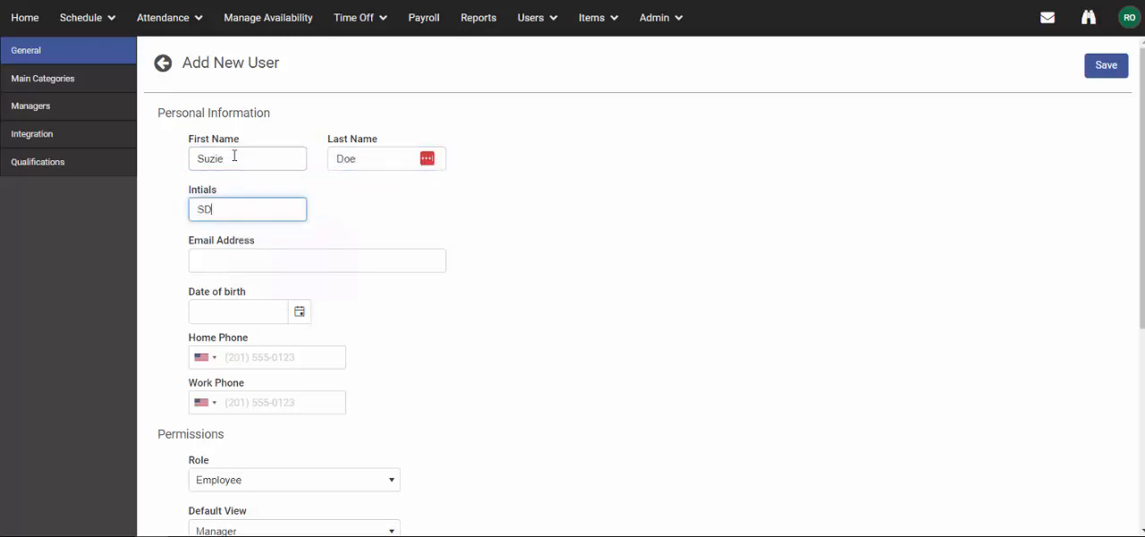
# Enter the new user's e-mail address in the personal information section.
pyautogui.press('Tab')
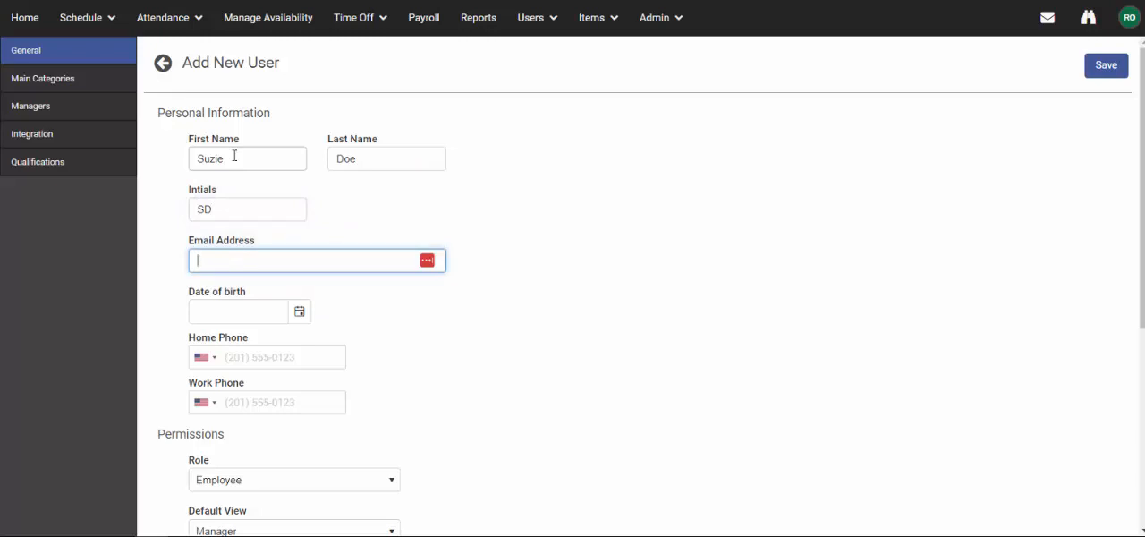
pyautogui.write('suzi')
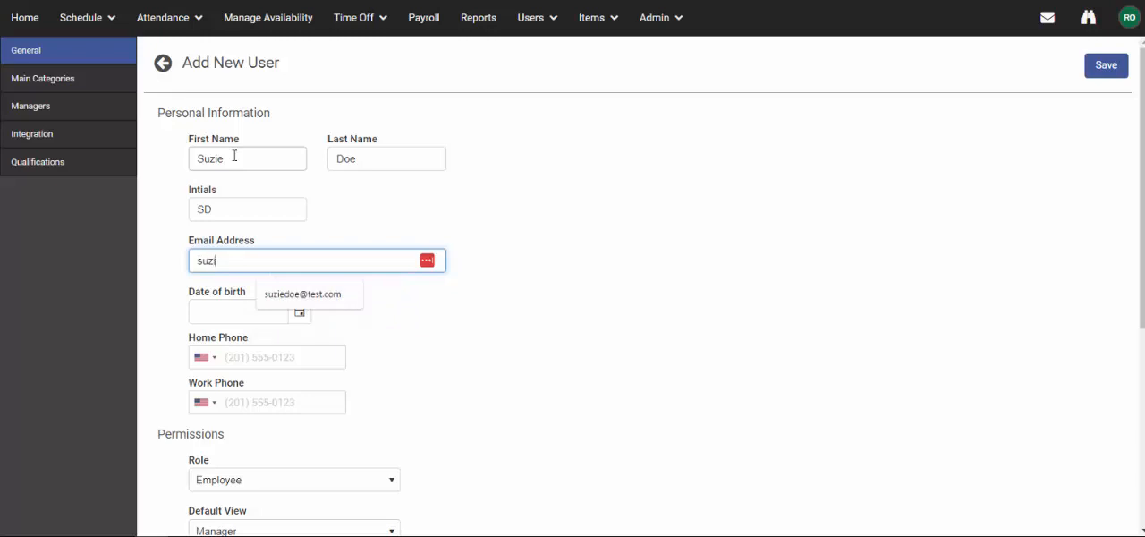
pyautogui.write('edoe@test.com')
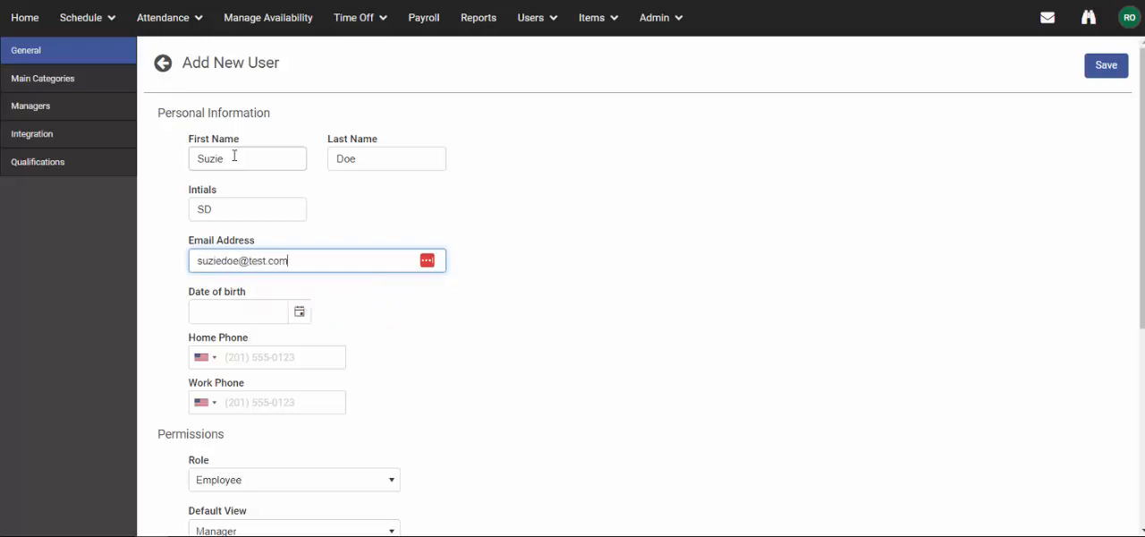
pyautogui.click(540, 369)
# Set the new user's role to Manager in the permissions section.
pyautogui.scroll(-2, 539, 369)
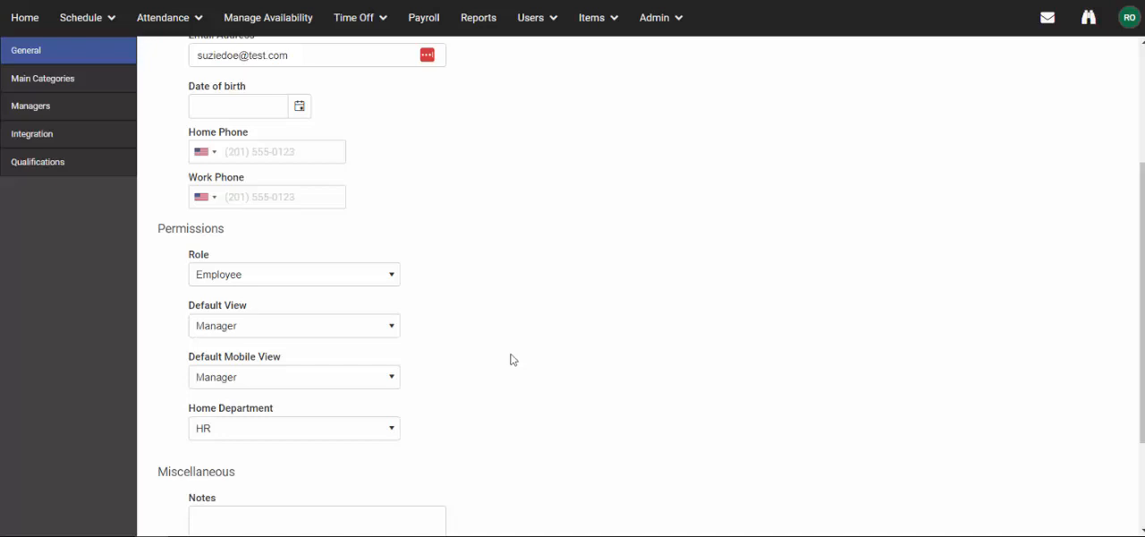
pyautogui.click(391, 279)
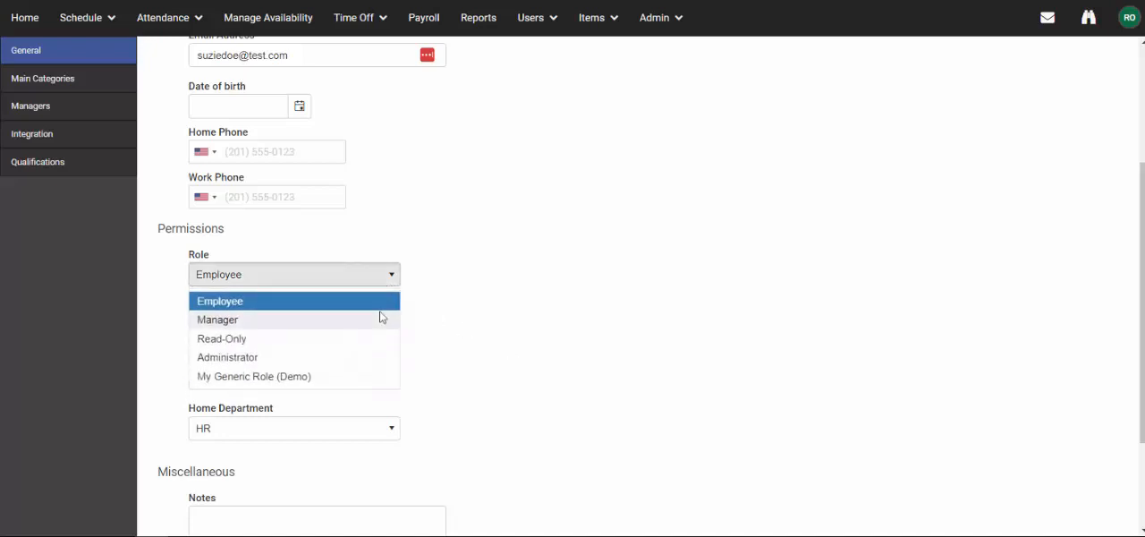
pyautogui.click(378, 319)
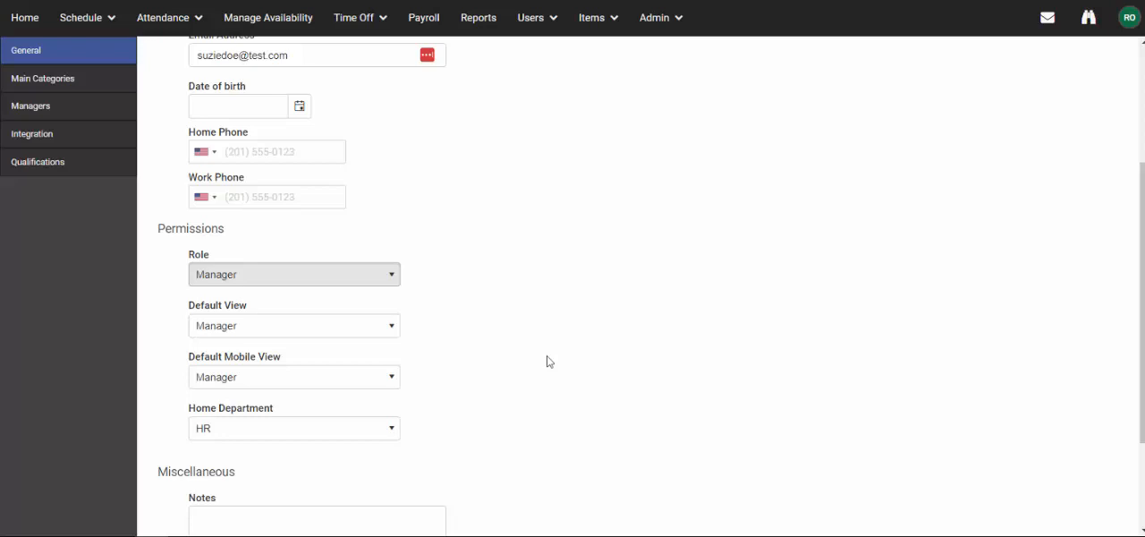
# Set both the default view and the default mobile view to Sort By Employee.
pyautogui.click(395, 327)
pyautogui.scroll(-2, 374, 381)
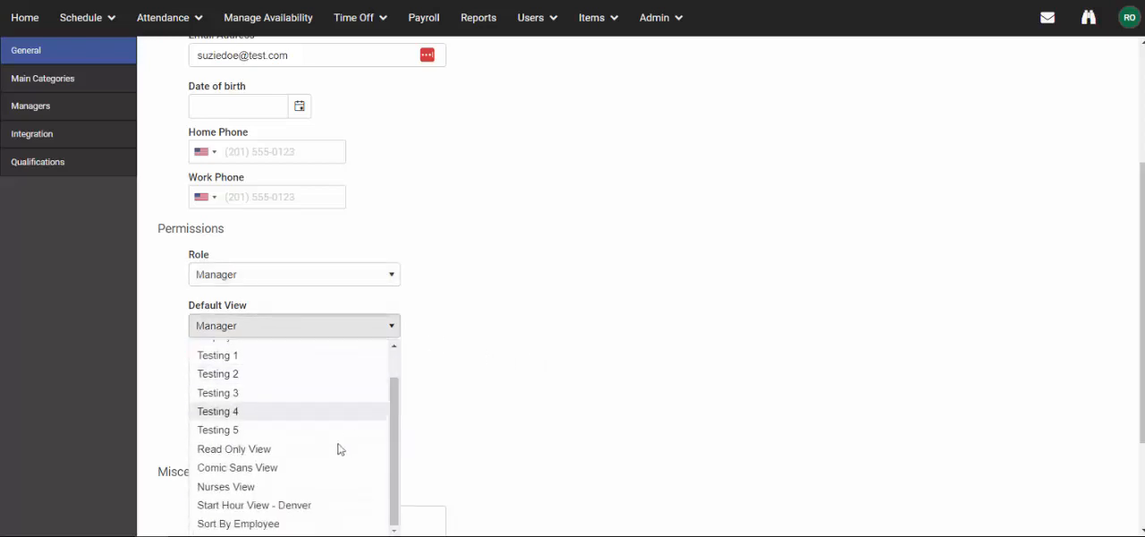
pyautogui.click(284, 523)
pyautogui.click(280, 377)
pyautogui.scroll(-2, 288, 483)
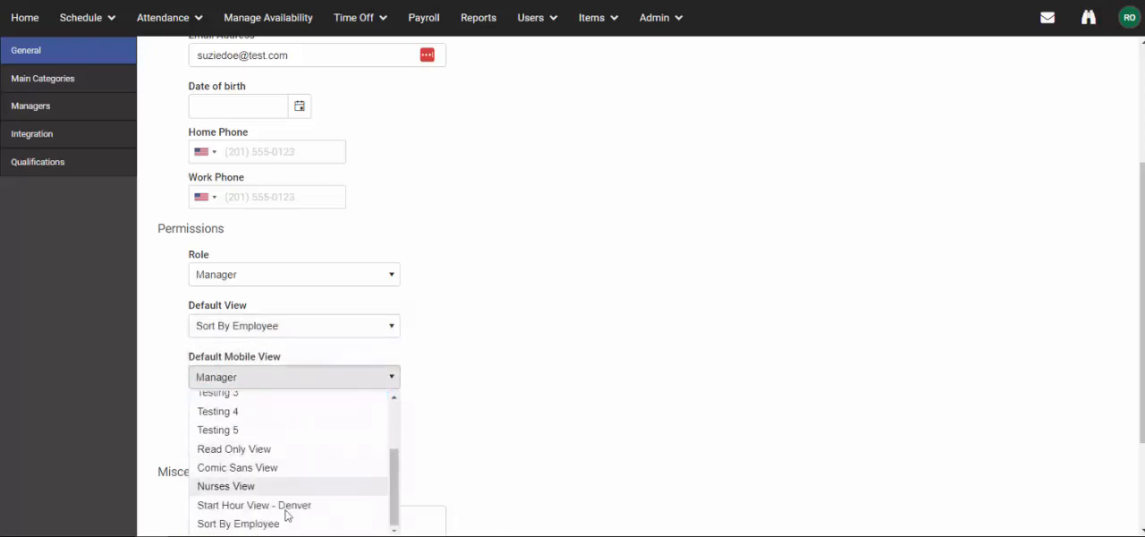
pyautogui.click(284, 523)
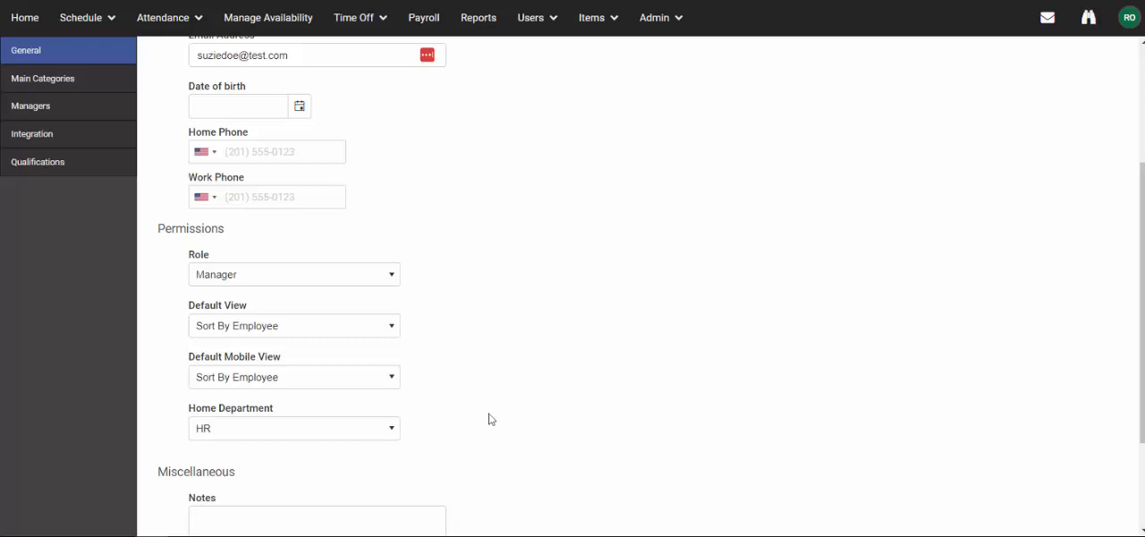
# Set the new user's home department to Sales.
pyautogui.scroll(-1, 490, 419)
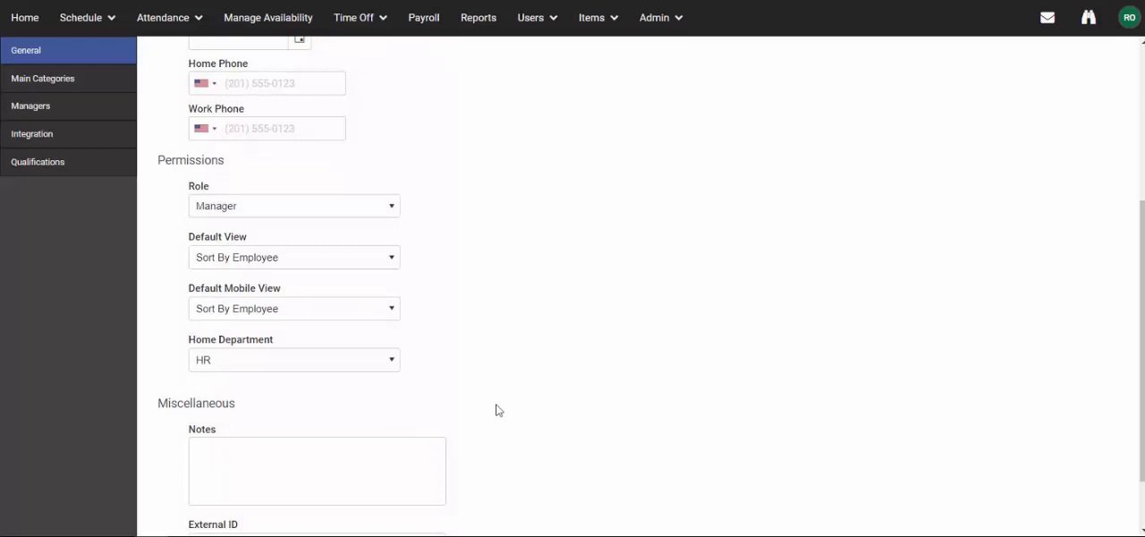
pyautogui.click(363, 360)
pyautogui.click(361, 425)
# Choose a light orange background color for the new user in the miscellaneous section.
pyautogui.scroll(-2, 529, 392)
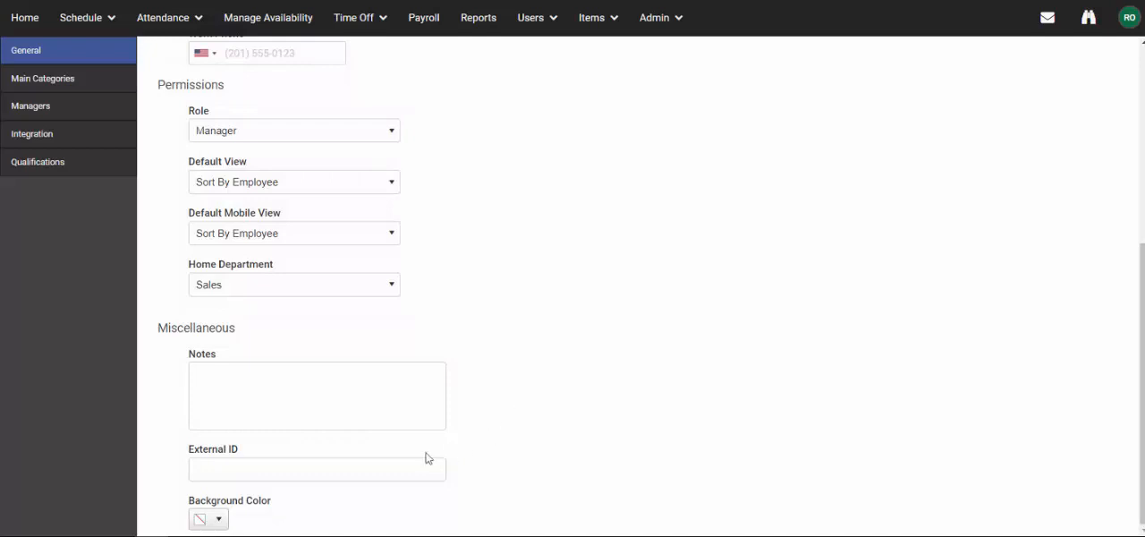
pyautogui.click(219, 521)
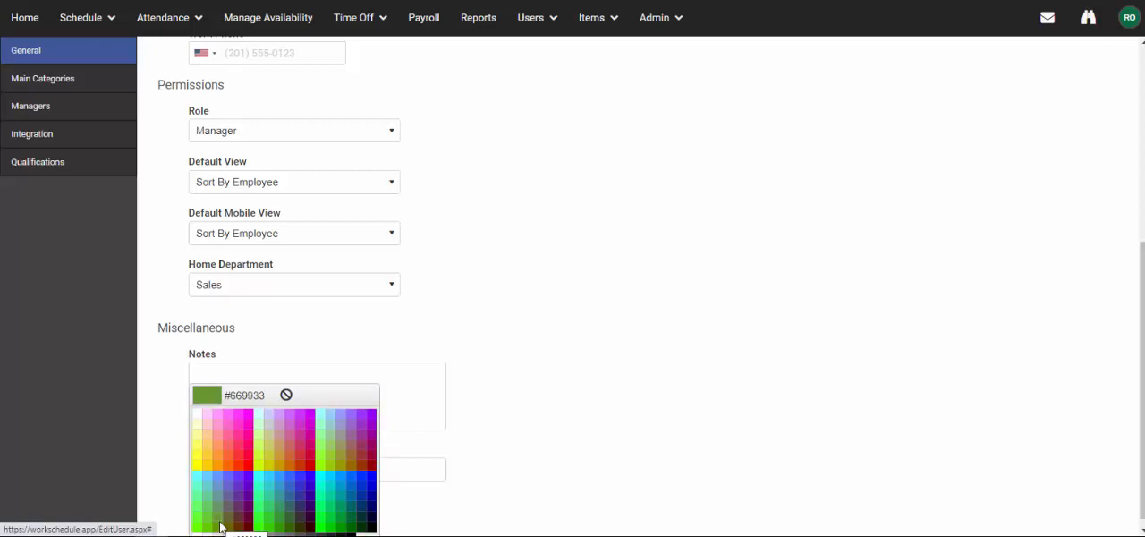
pyautogui.click(220, 454)
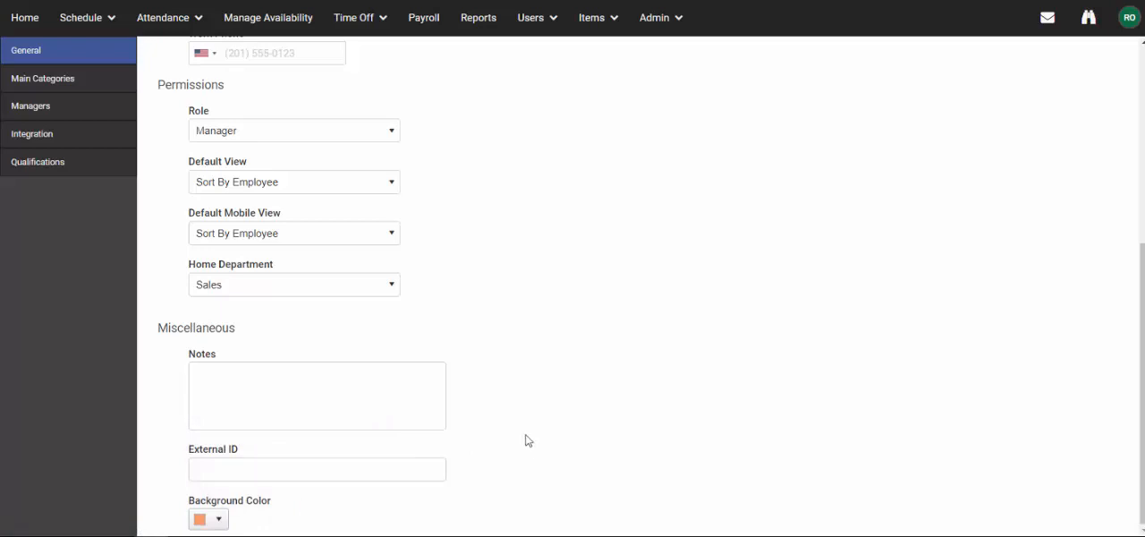
pyautogui.click(528, 337)
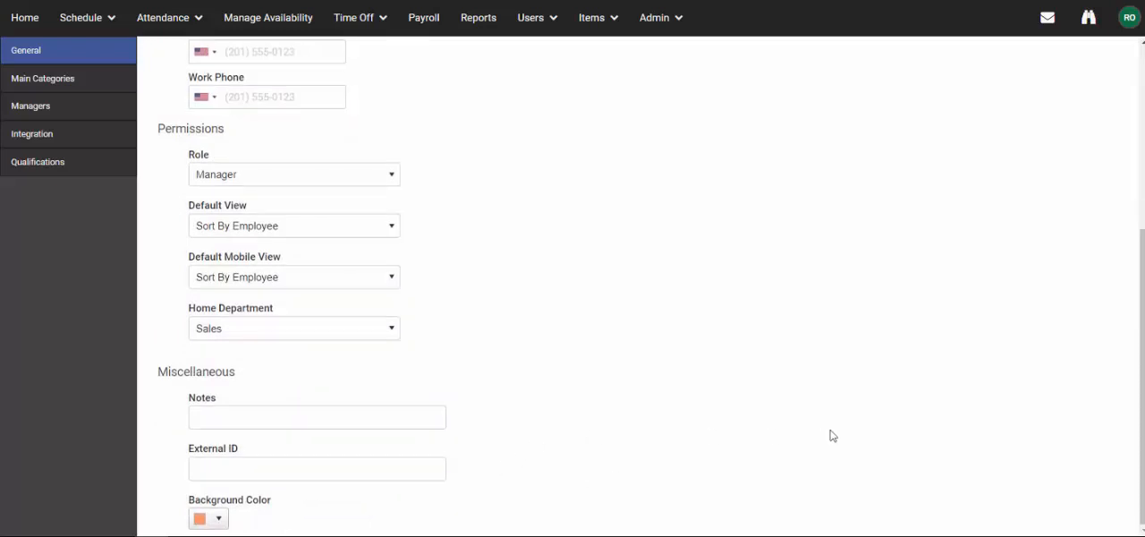
# Set the user's main categories to location Tampa Office, task Reporting and time of day Day Shift.
pyautogui.click(125, 81)
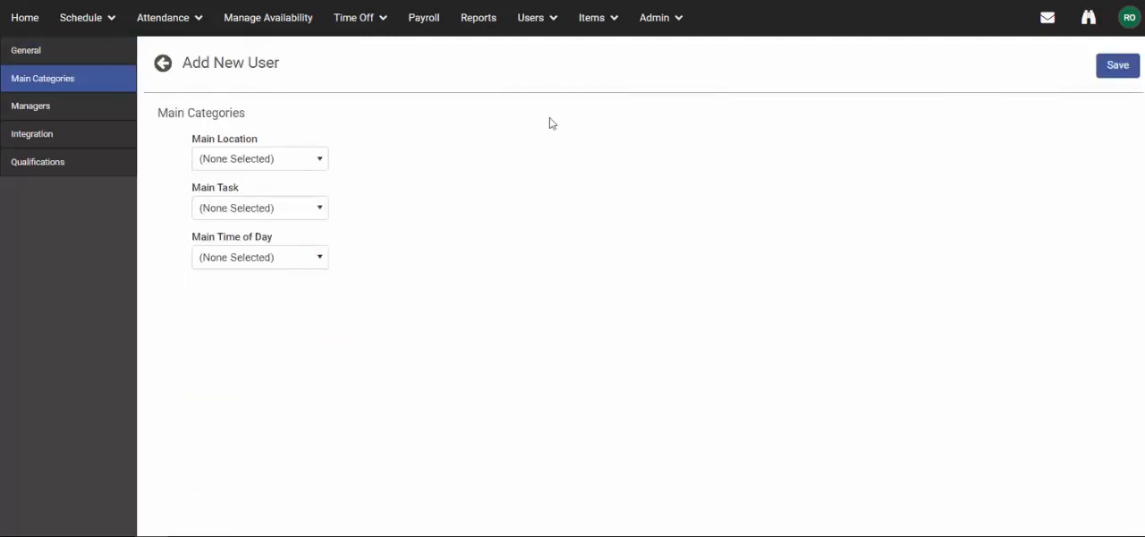
pyautogui.click(316, 161)
pyautogui.click(312, 212)
pyautogui.click(313, 215)
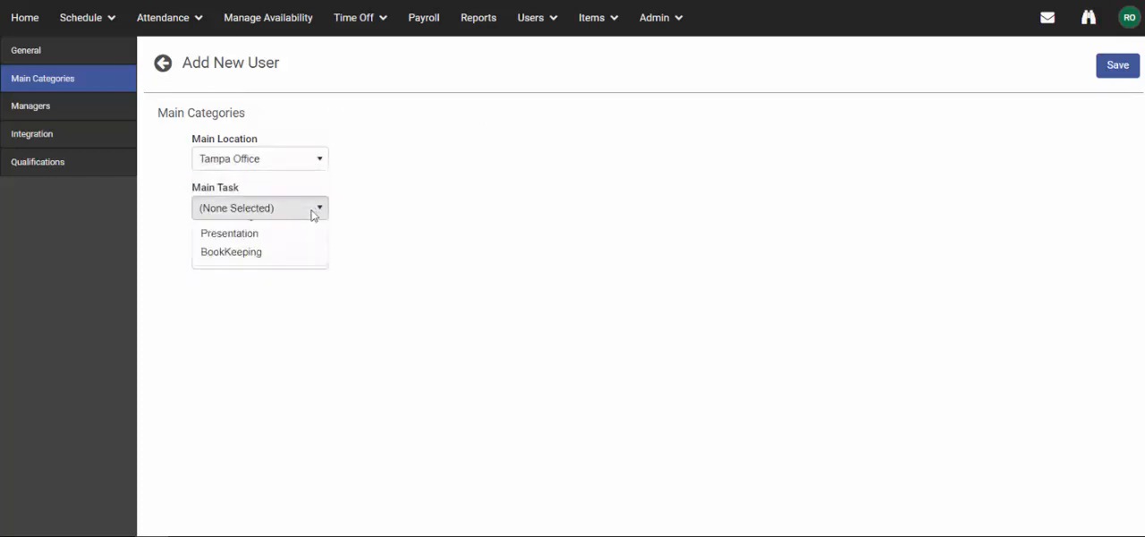
pyautogui.click(324, 271)
pyautogui.click(322, 260)
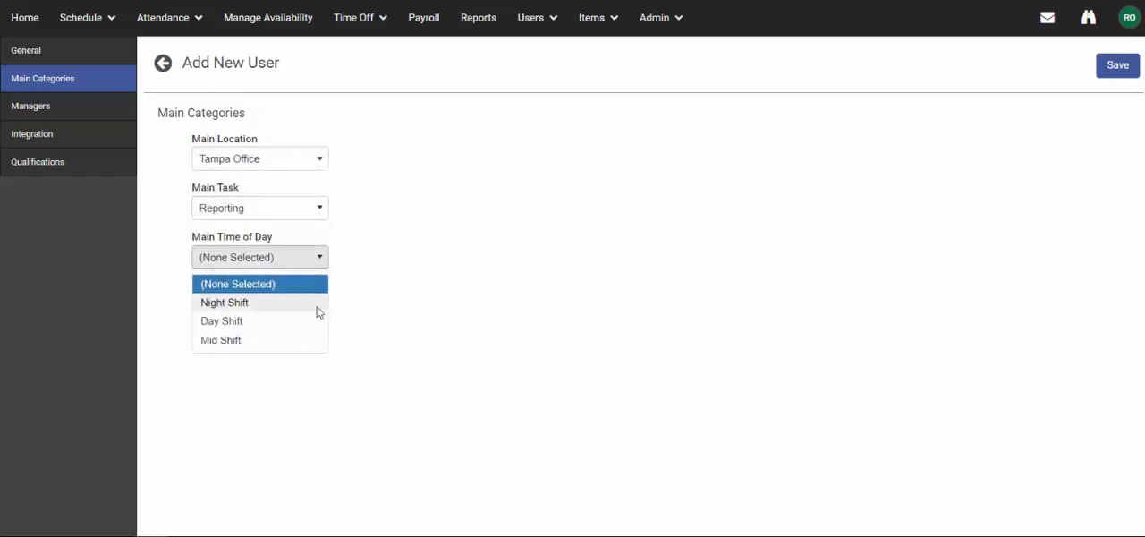
pyautogui.click(314, 325)
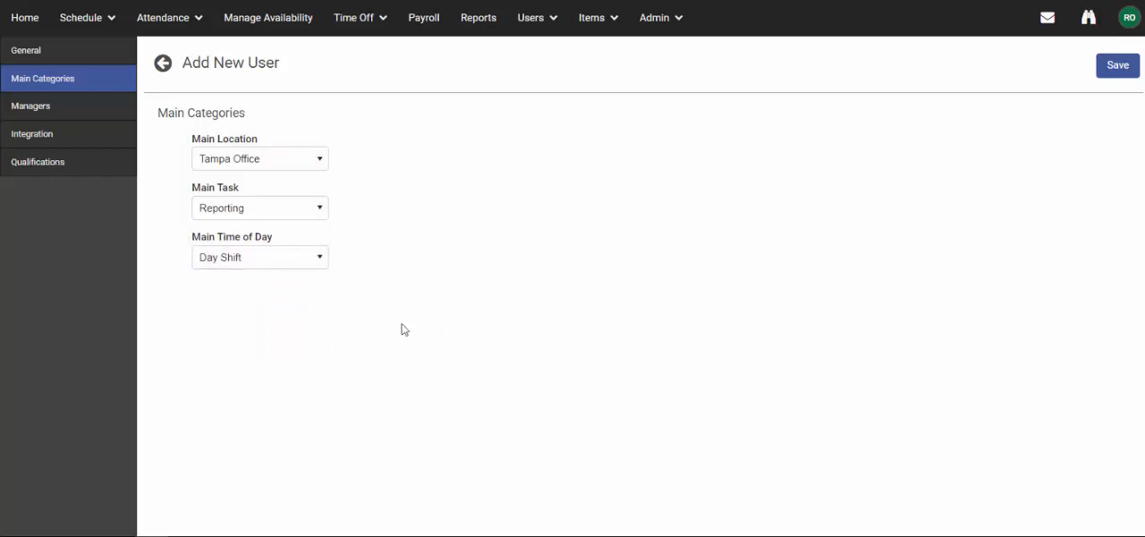
# Switch the user to specific time off managers and add the chosen person's name as the manager.
pyautogui.click(61, 108)
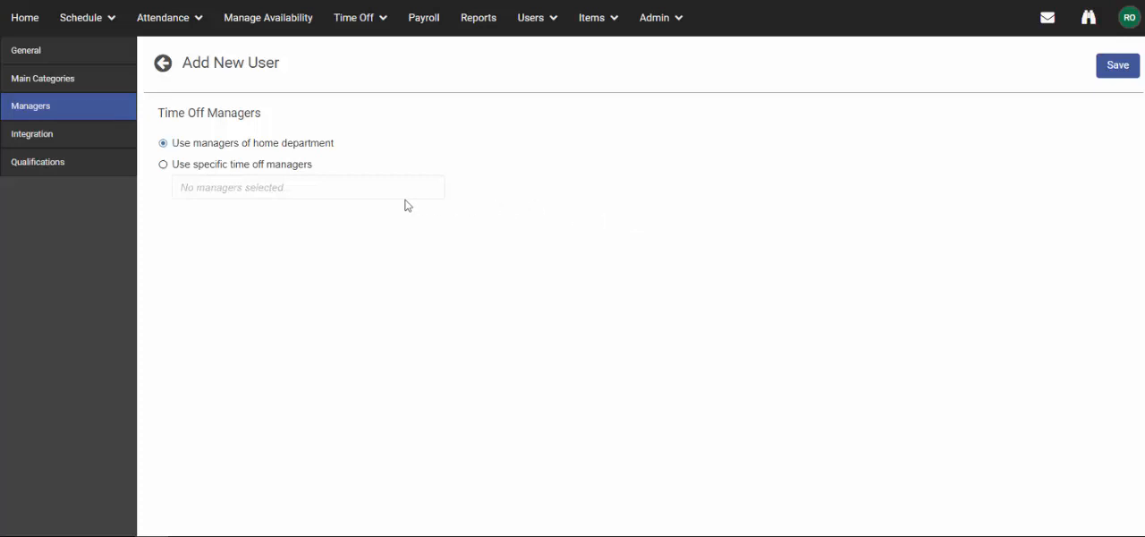
pyautogui.click(265, 168)
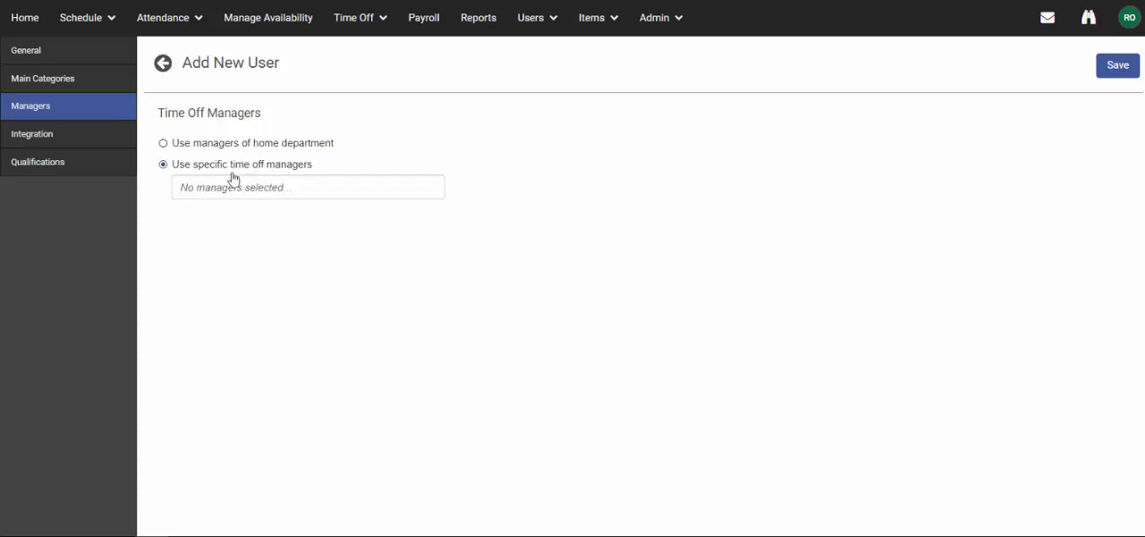
pyautogui.click(225, 185)
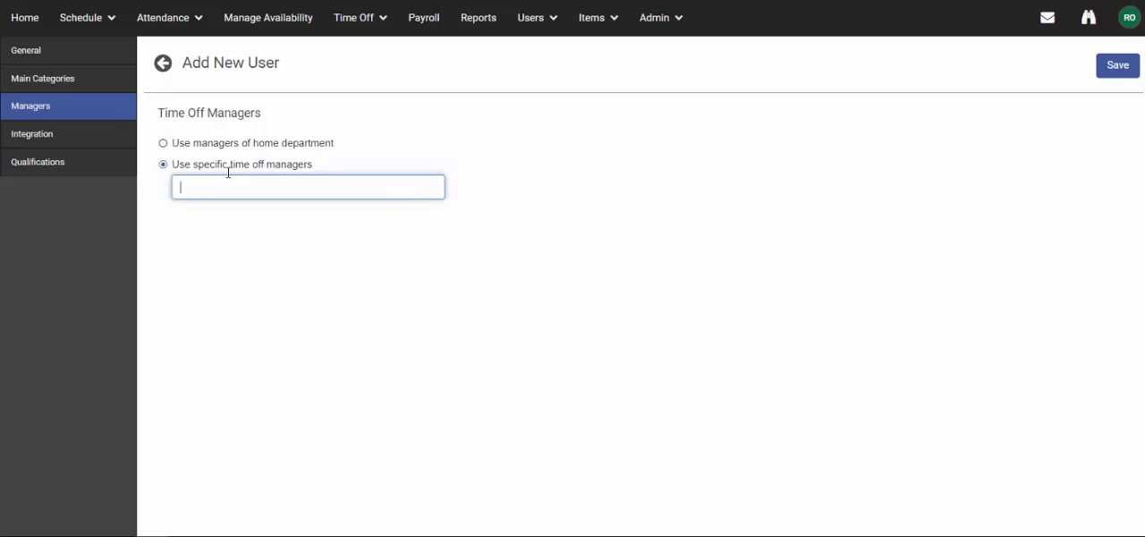
pyautogui.write('Nanc')
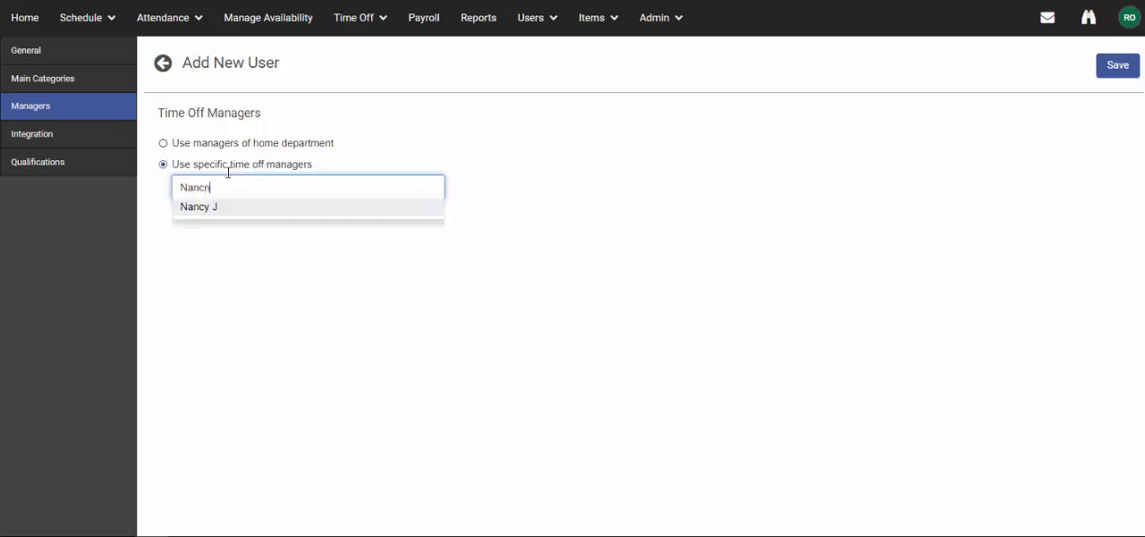
pyautogui.write('n')
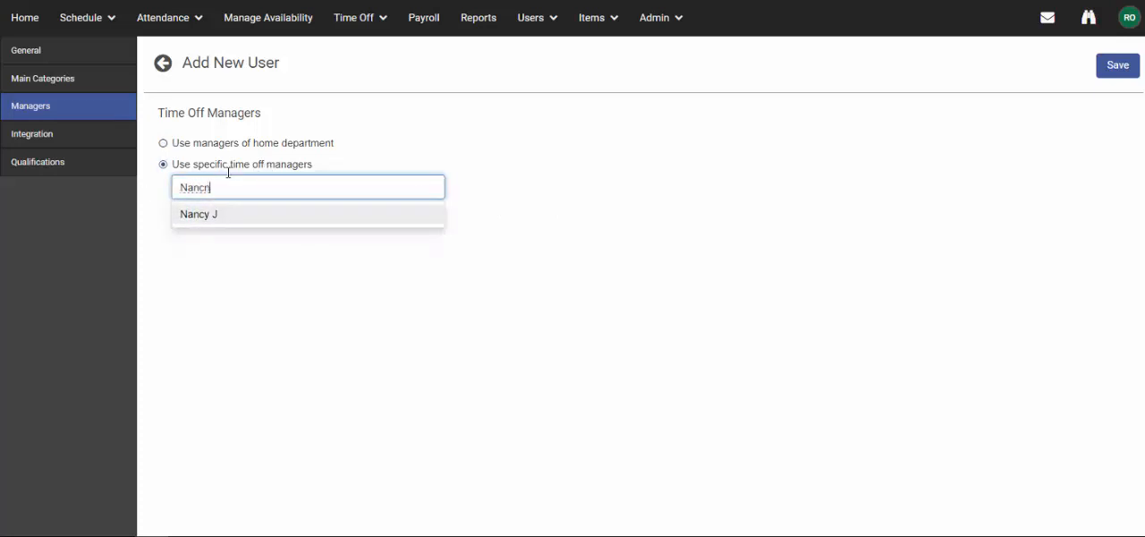
pyautogui.click(251, 218)
pyautogui.click(283, 291)
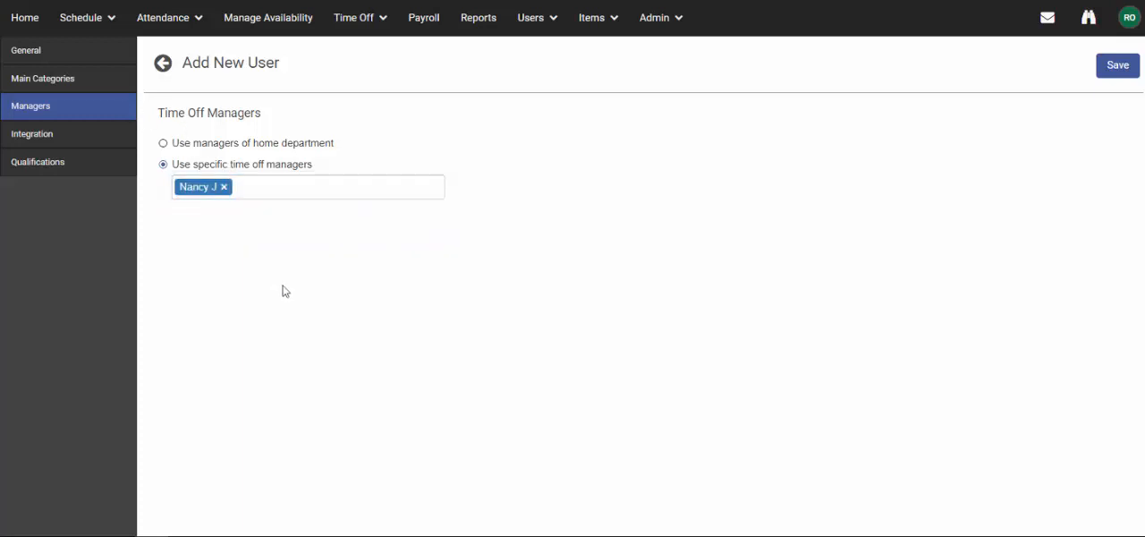
# Review the payroll, time off and auto-schedule integration settings, and set the user's qualified departments to All Departments.
pyautogui.click(122, 143)
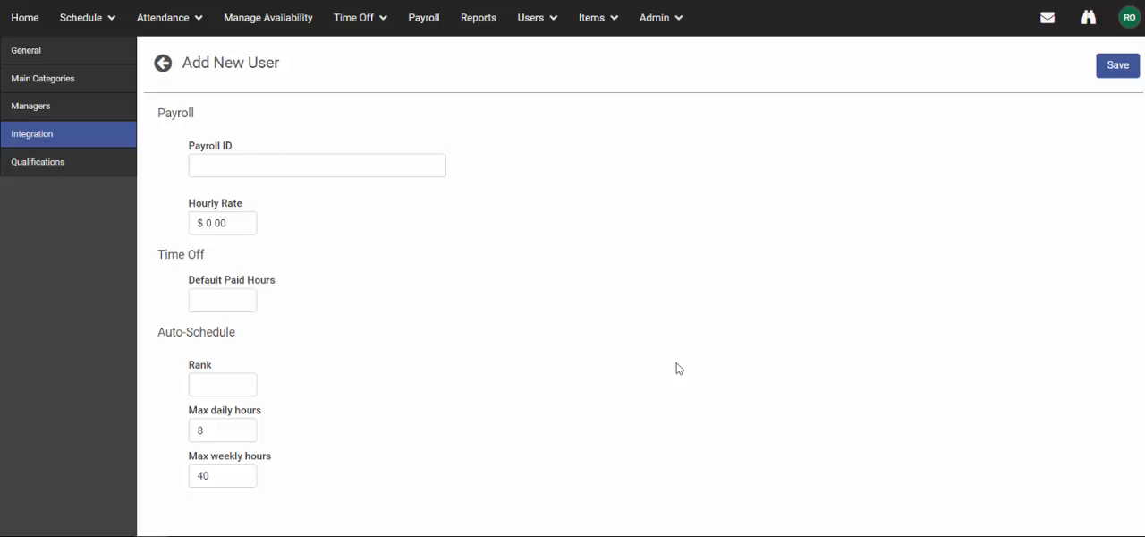
pyautogui.click(123, 174)
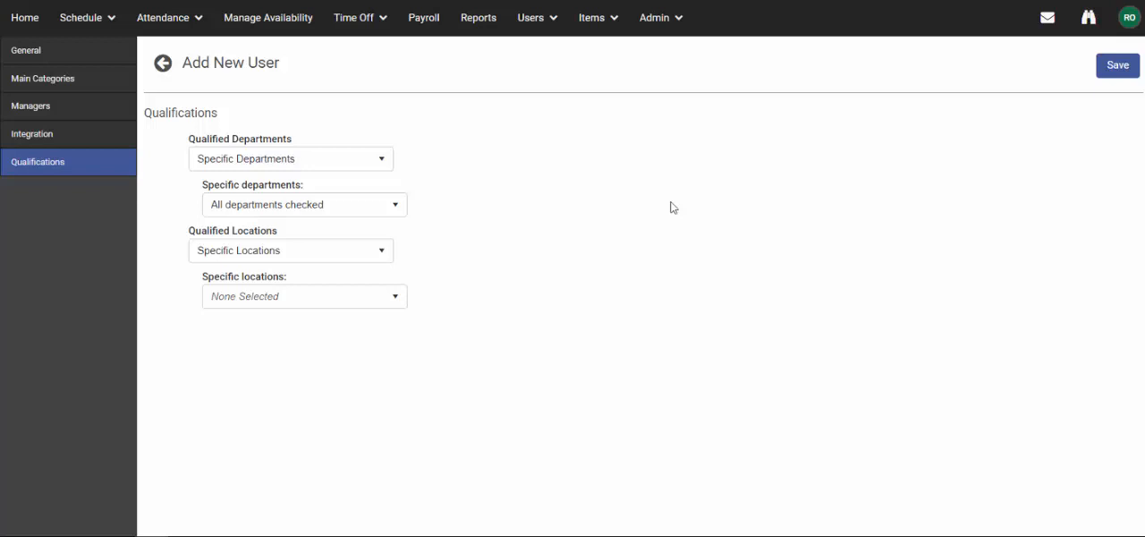
pyautogui.click(380, 160)
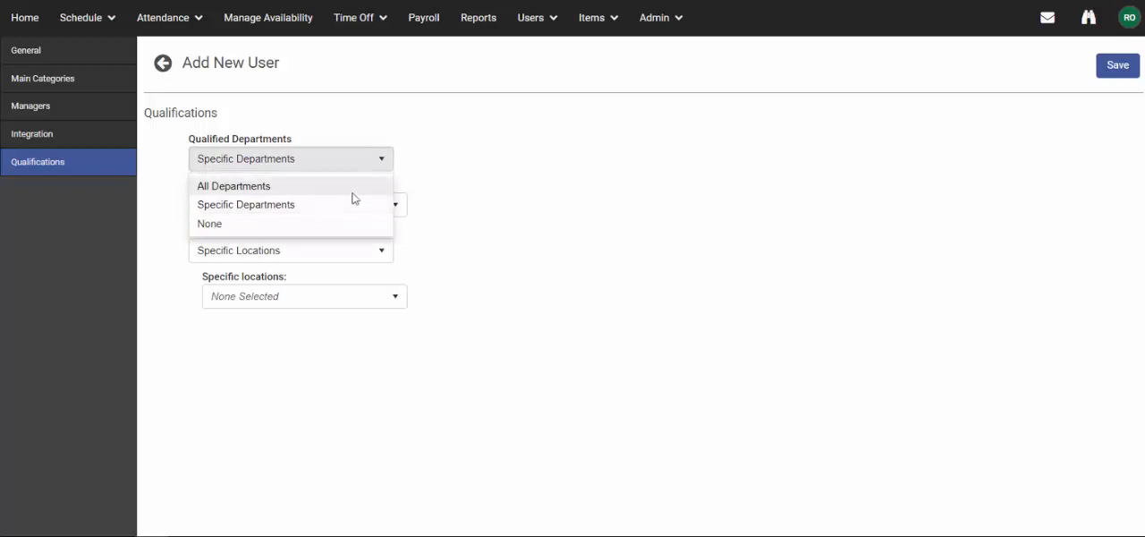
pyautogui.click(352, 196)
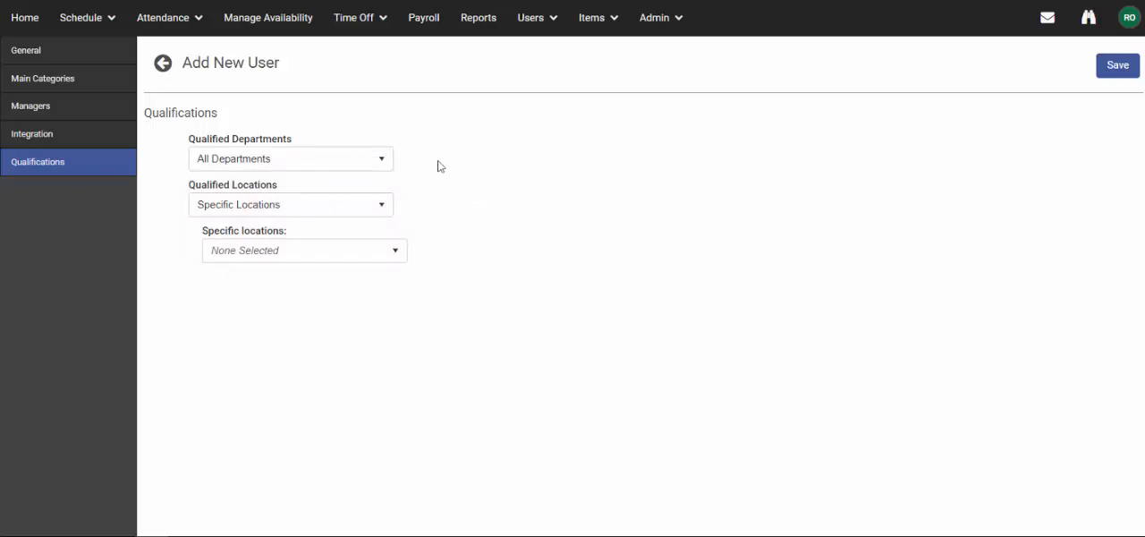
# Change the new user's qualified departments to Specific Departments and limit them to HR and Accounting.
pyautogui.click(327, 164)
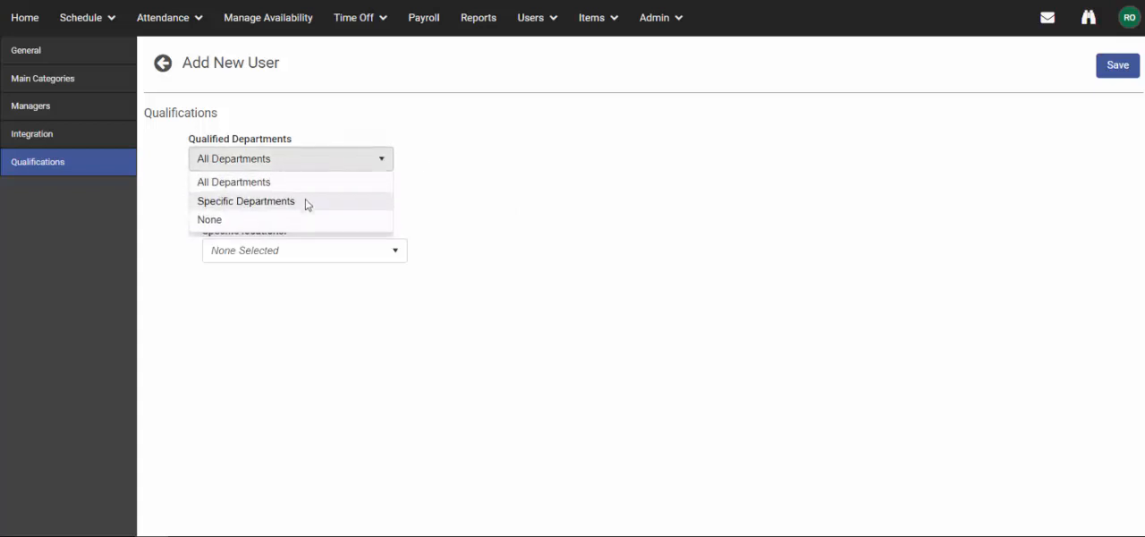
pyautogui.click(356, 206)
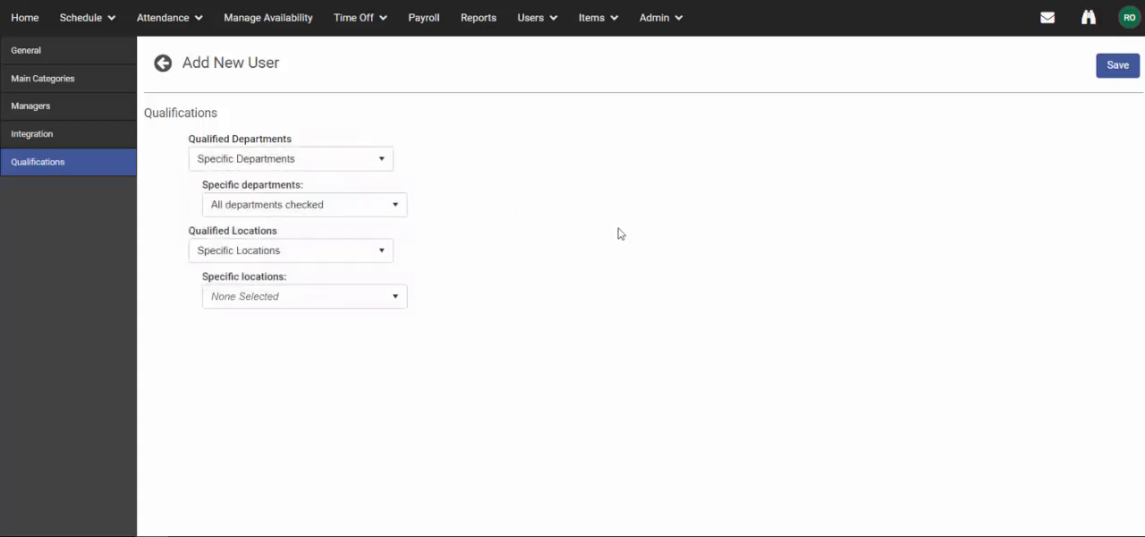
pyautogui.click(298, 204)
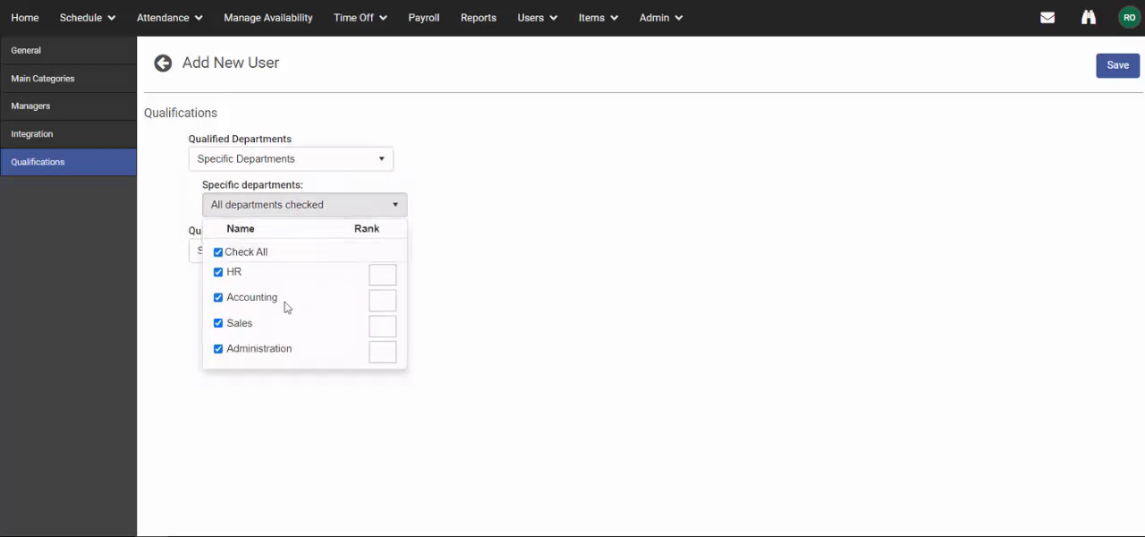
pyautogui.click(219, 253)
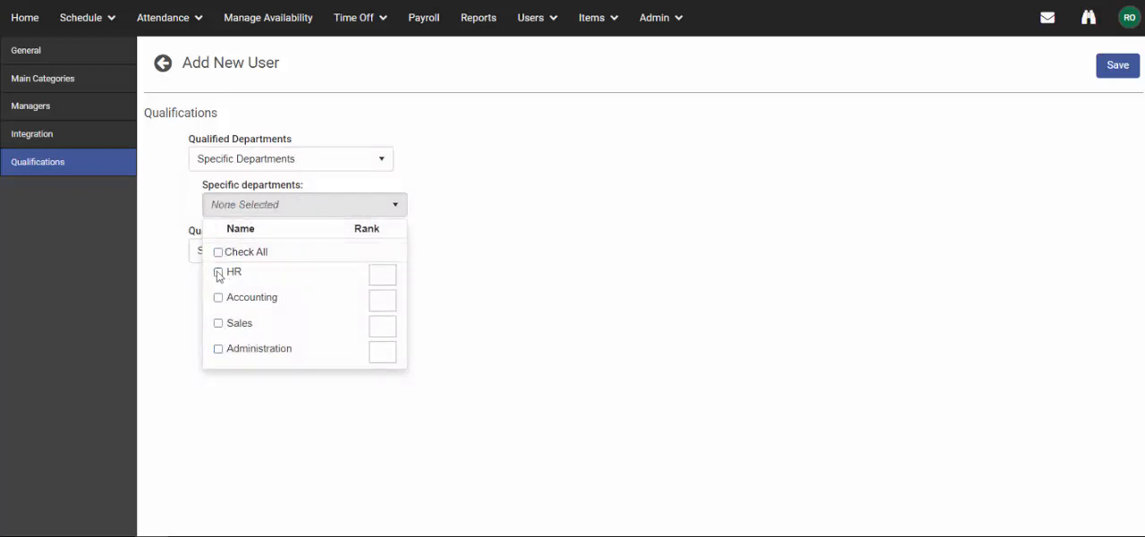
pyautogui.click(218, 272)
pyautogui.click(218, 297)
pyautogui.click(751, 313)
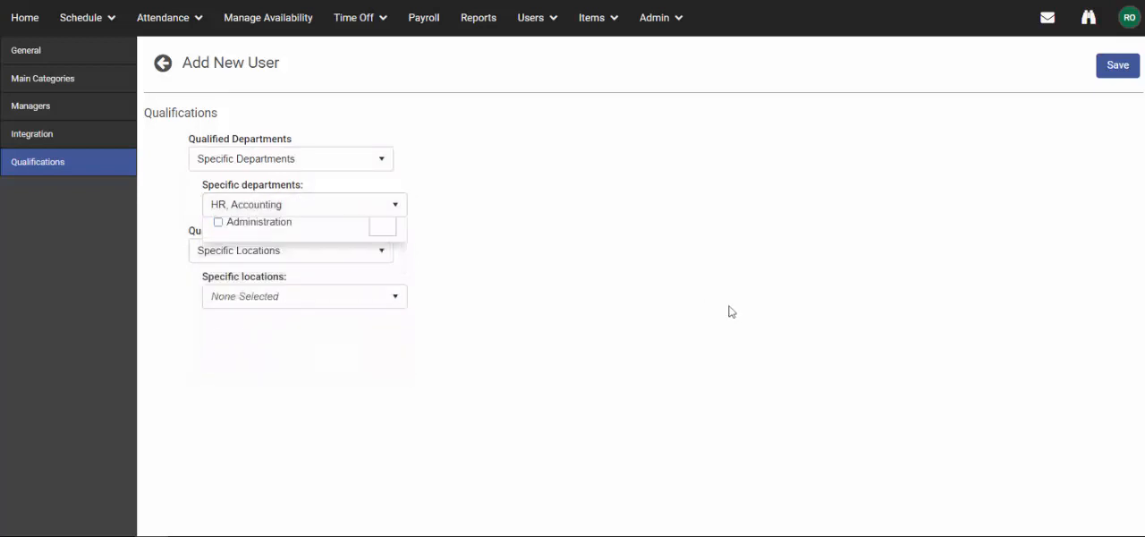
# Keep the new user's qualified locations on Specific Locations and select Tampa Office and Sanford Office.
pyautogui.click(333, 258)
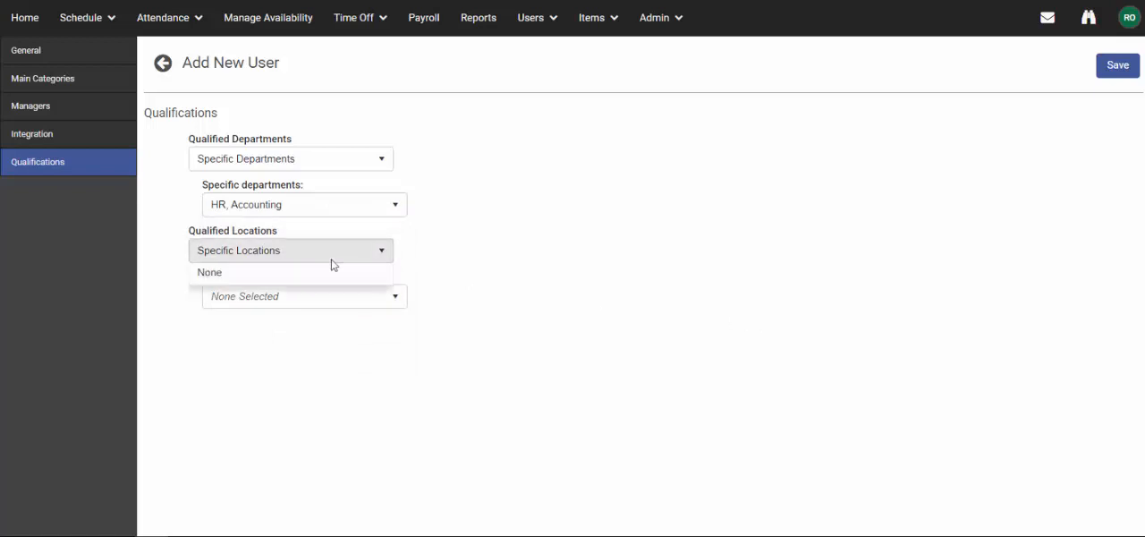
pyautogui.click(301, 293)
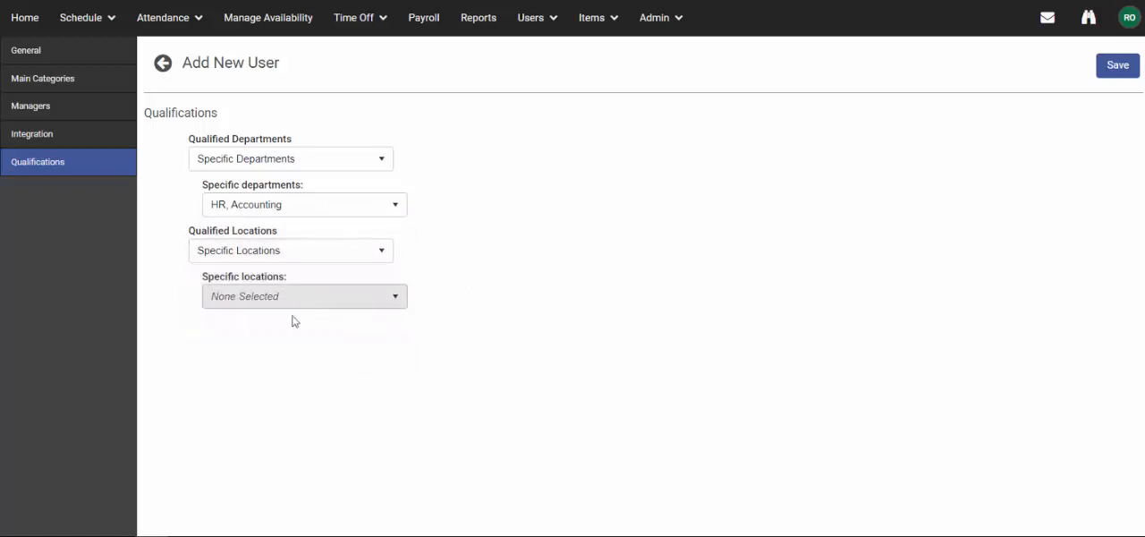
pyautogui.click(268, 304)
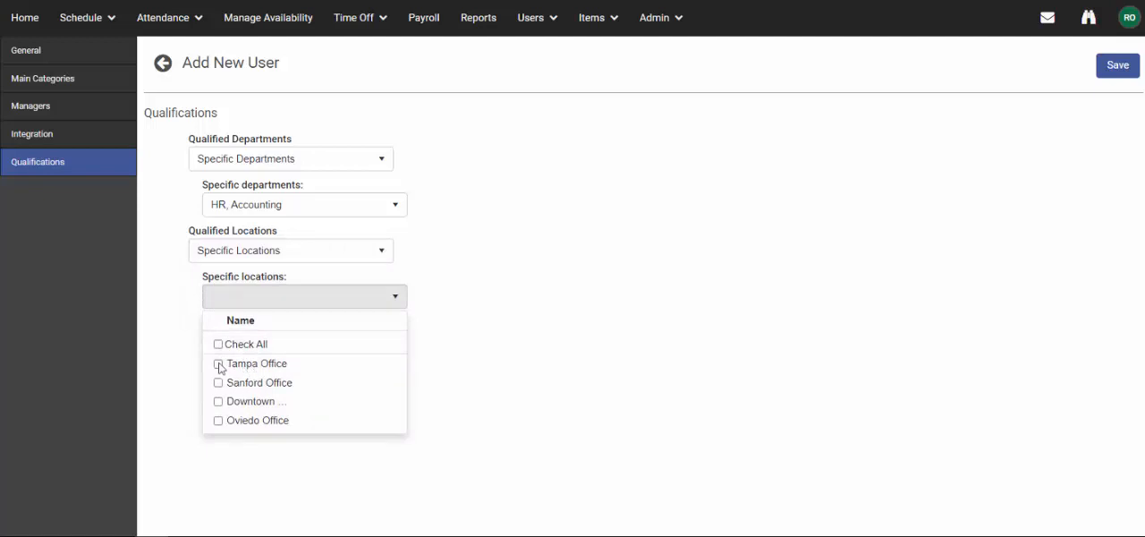
pyautogui.click(219, 363)
pyautogui.click(218, 382)
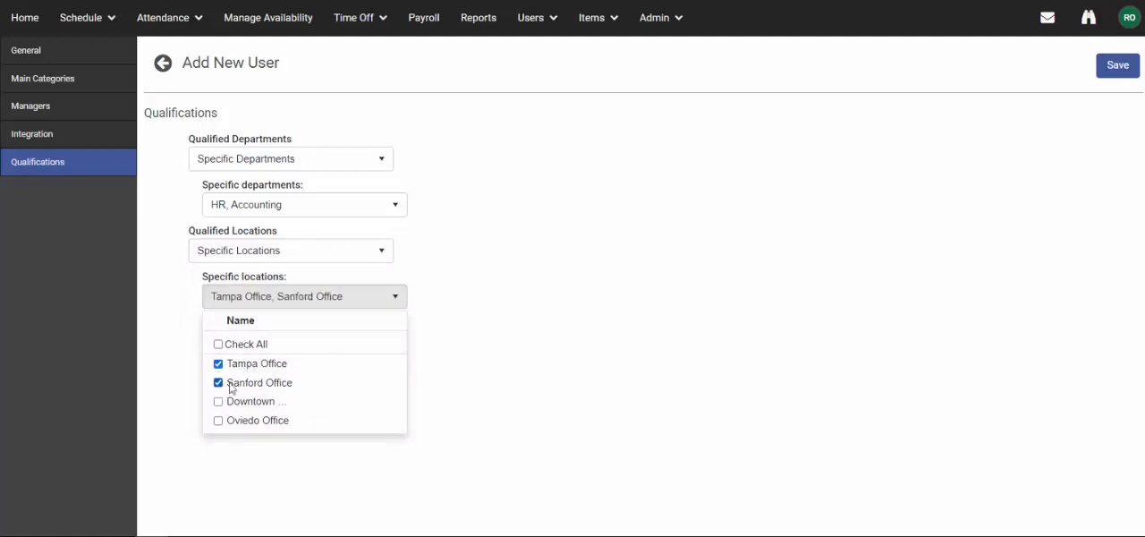
pyautogui.click(681, 310)
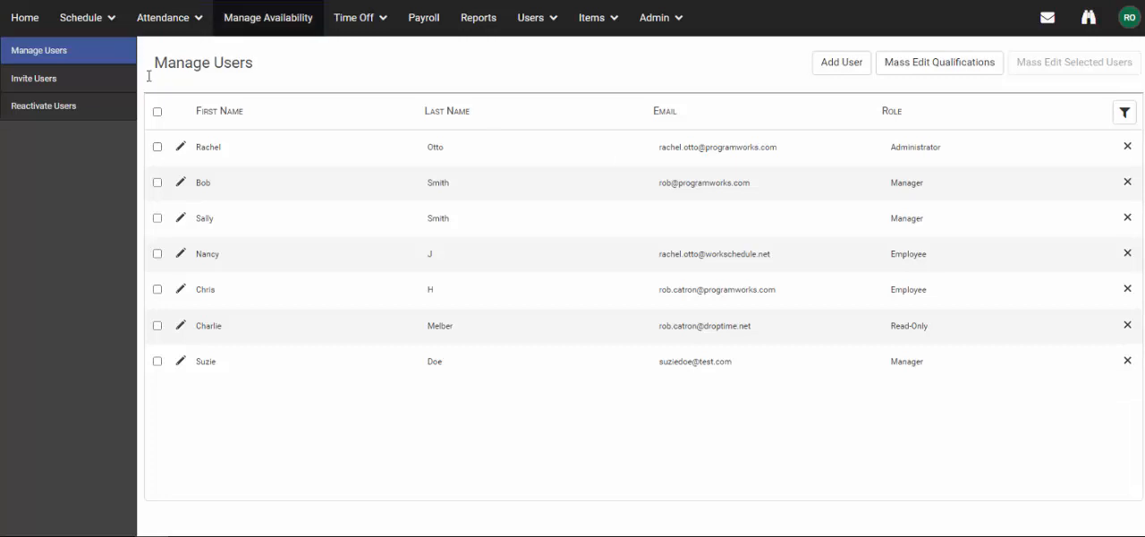
# Send an invitation to the newly added user who has the Not Invited status.
pyautogui.click(114, 87)
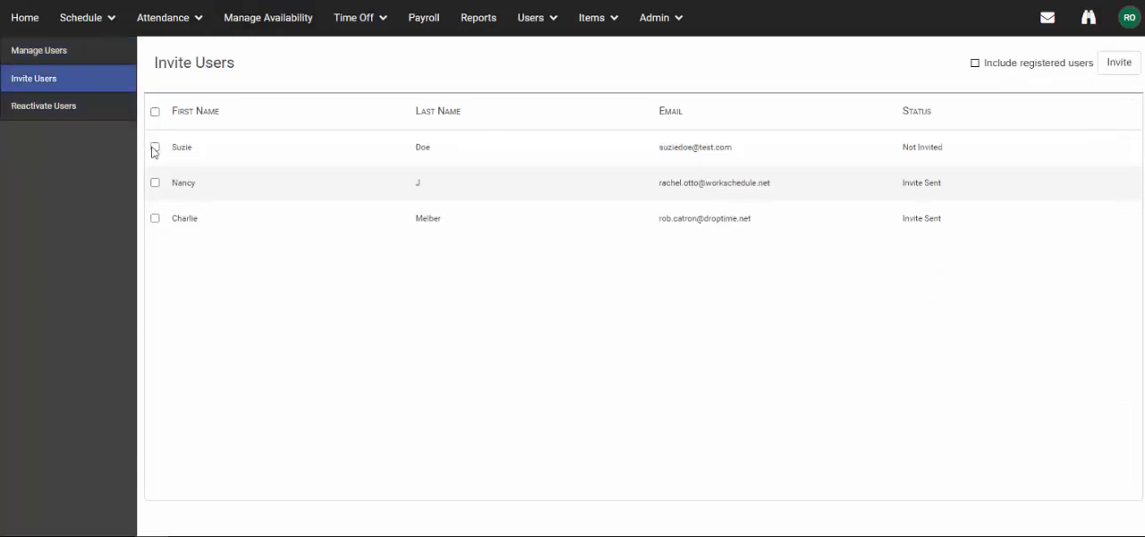
pyautogui.click(155, 146)
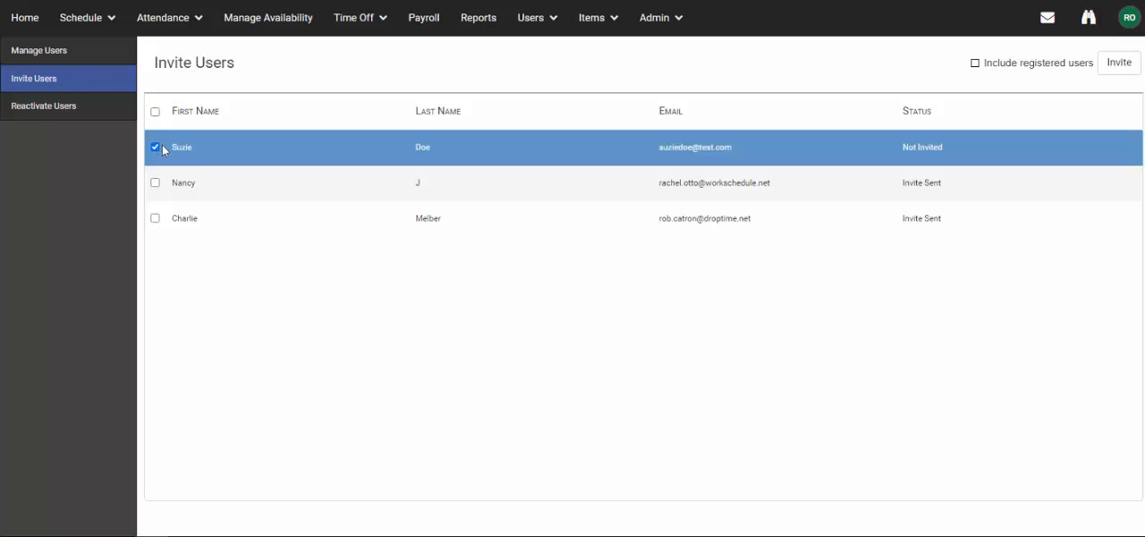
pyautogui.click(1119, 64)
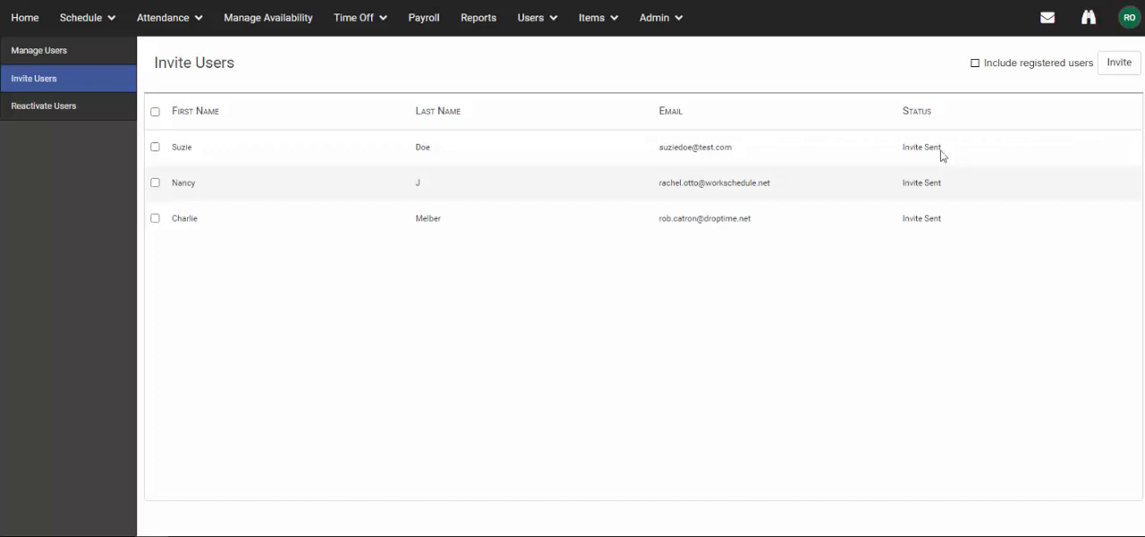
# Reactivate the deactivated user whose removal date is 8/28/2023.
pyautogui.click(107, 117)
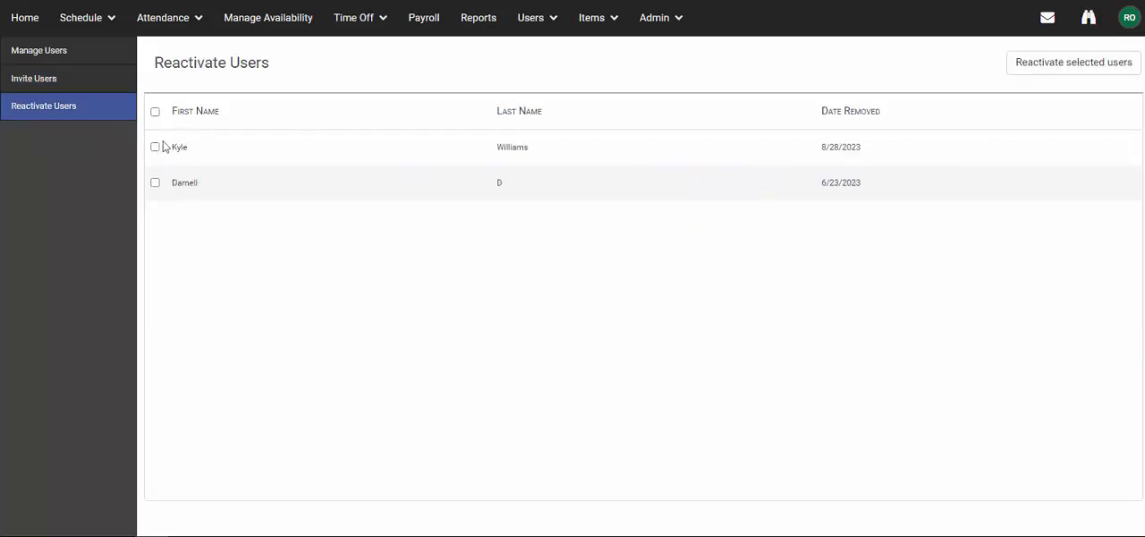
pyautogui.click(154, 147)
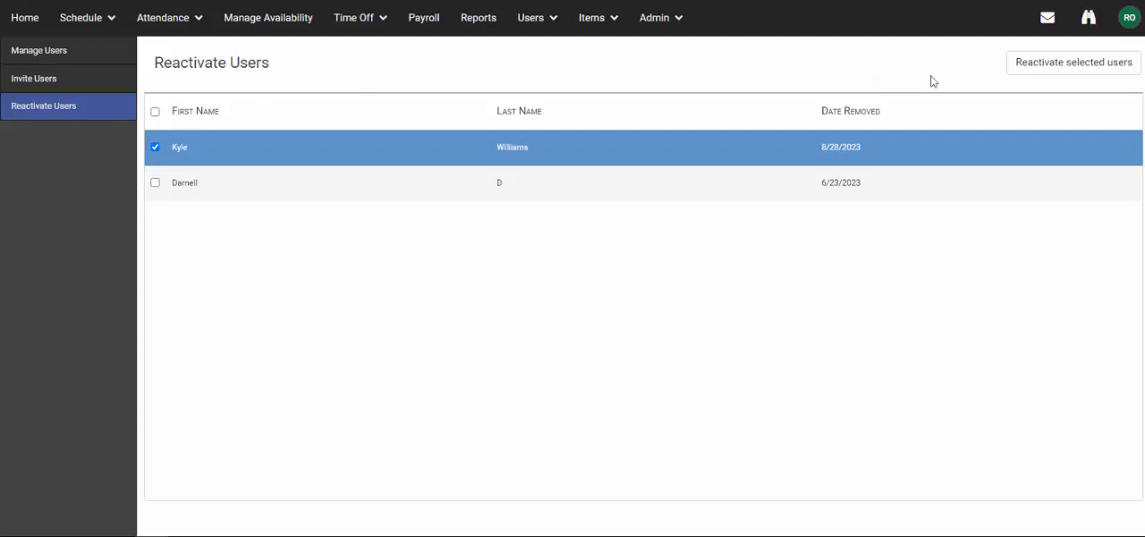
pyautogui.click(1055, 70)
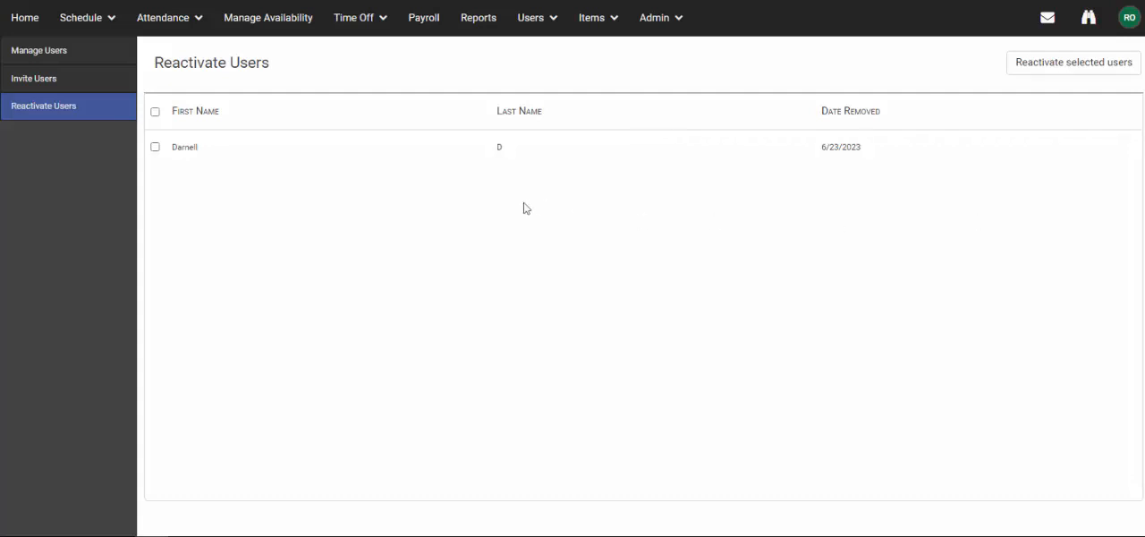
# Mass edit all managed users except the administrator, changing their Main Department property to Accounting.
pyautogui.click(59, 56)
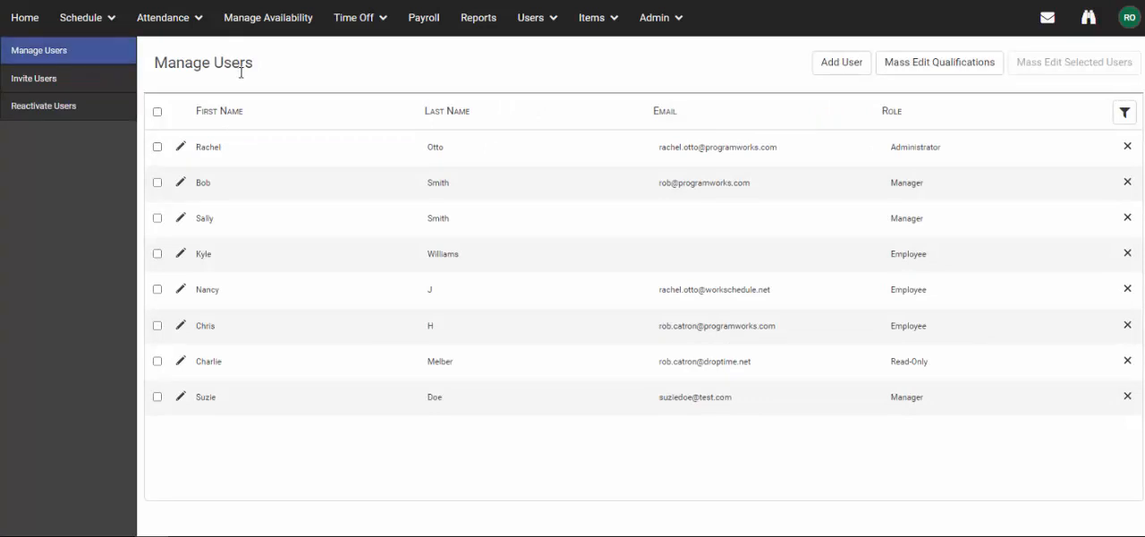
pyautogui.click(156, 111)
pyautogui.click(156, 146)
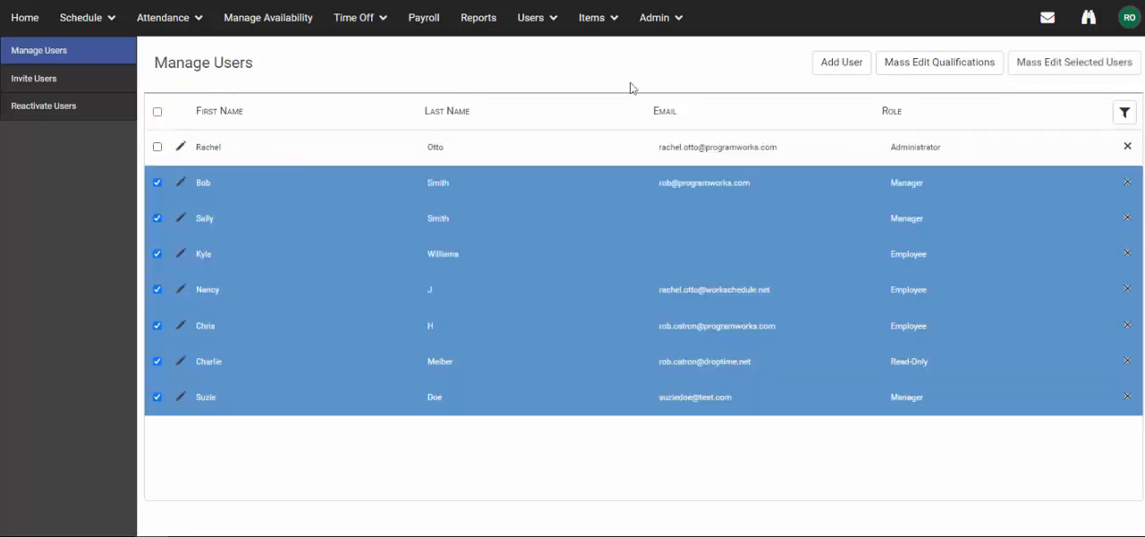
pyautogui.click(1058, 67)
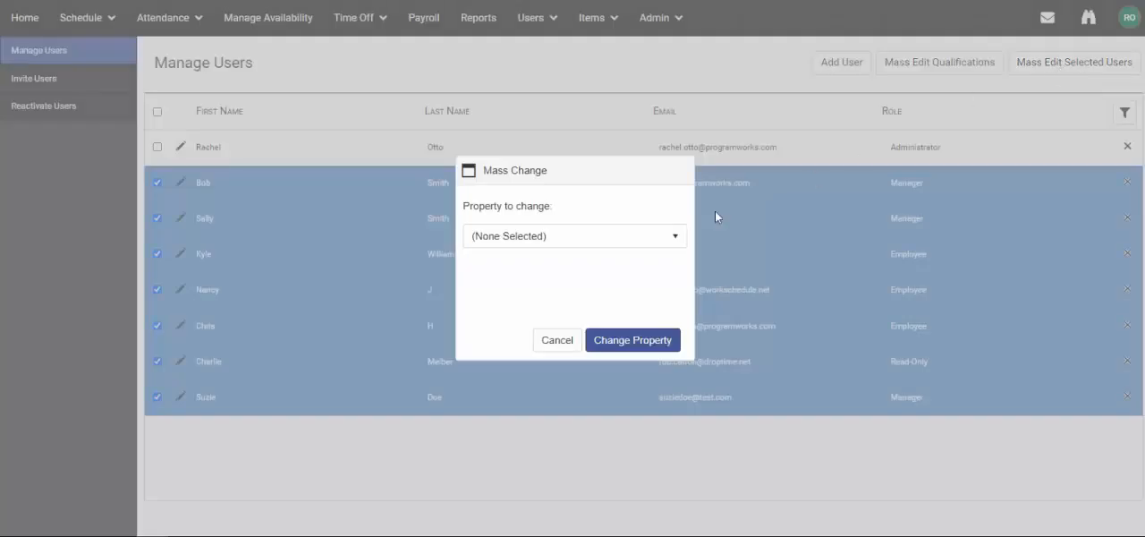
pyautogui.click(672, 236)
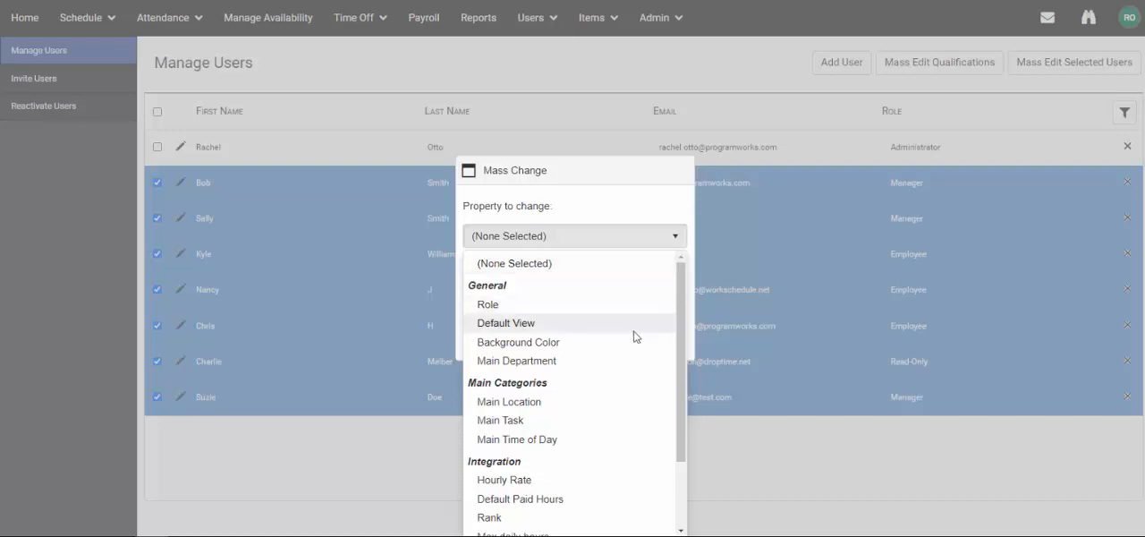
pyautogui.click(626, 361)
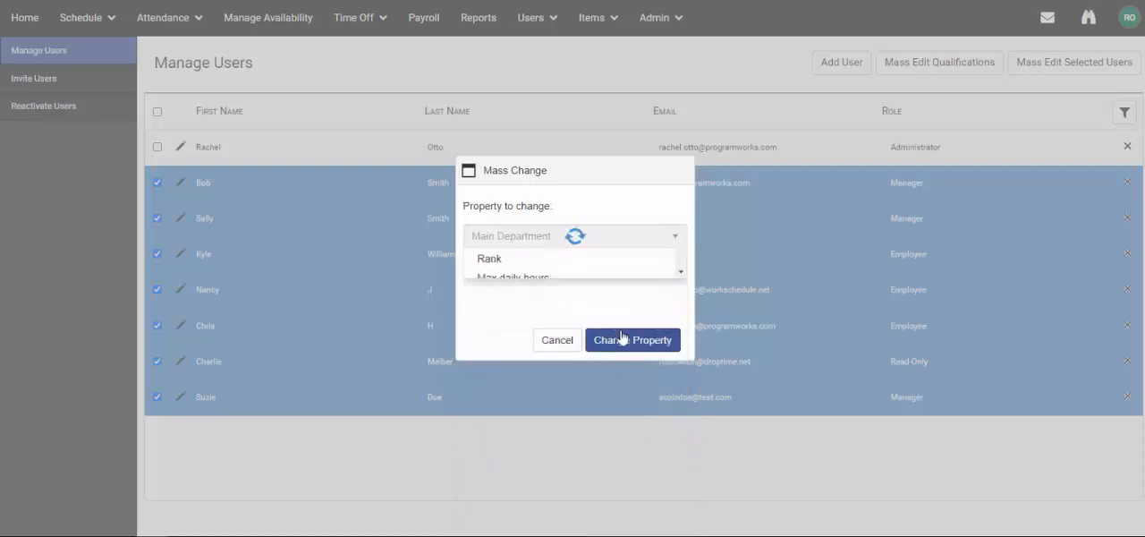
pyautogui.click(587, 271)
pyautogui.click(549, 318)
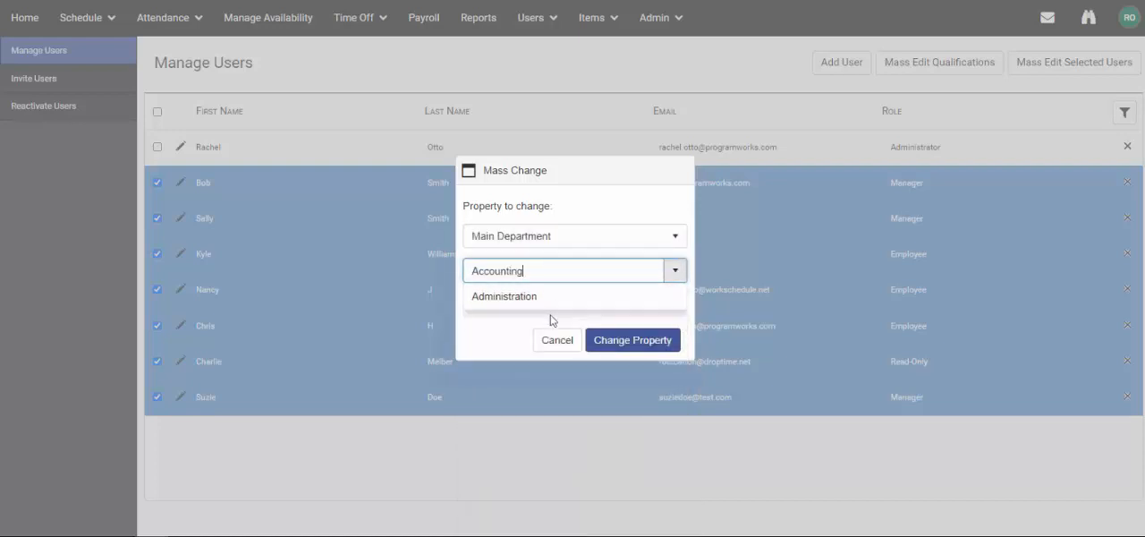
pyautogui.click(657, 297)
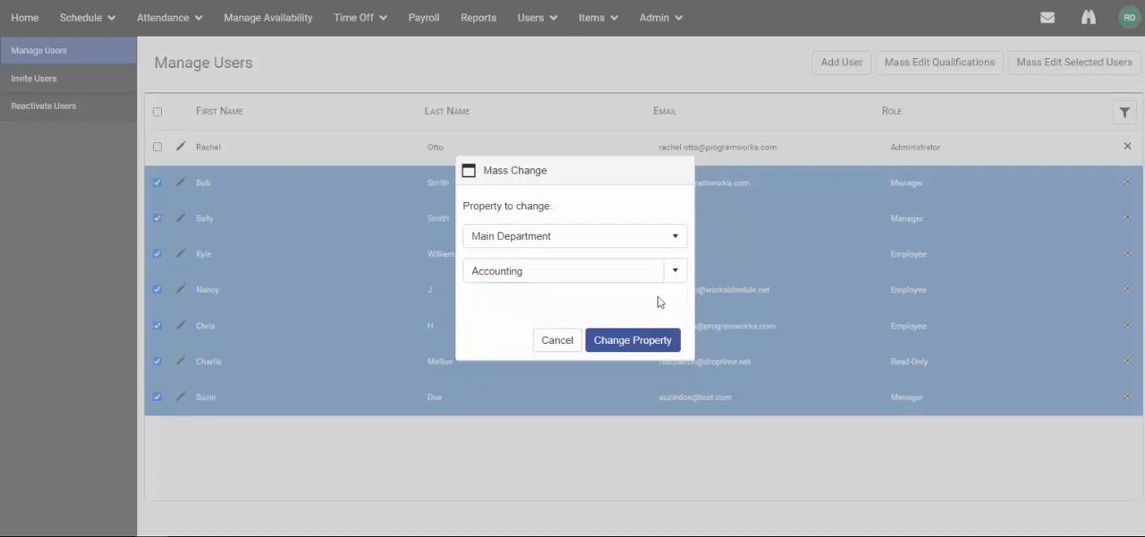
pyautogui.click(632, 340)
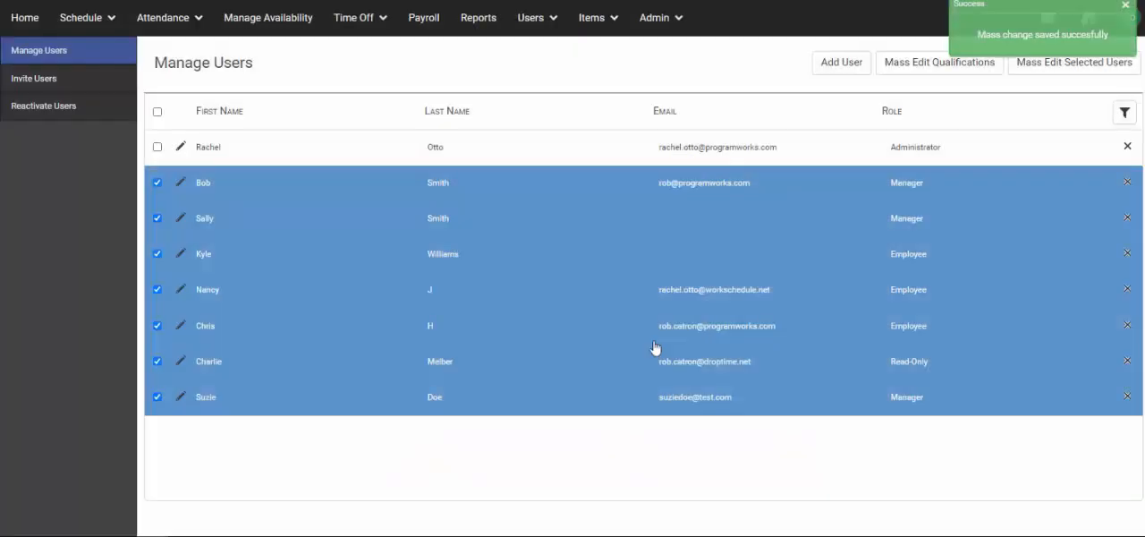